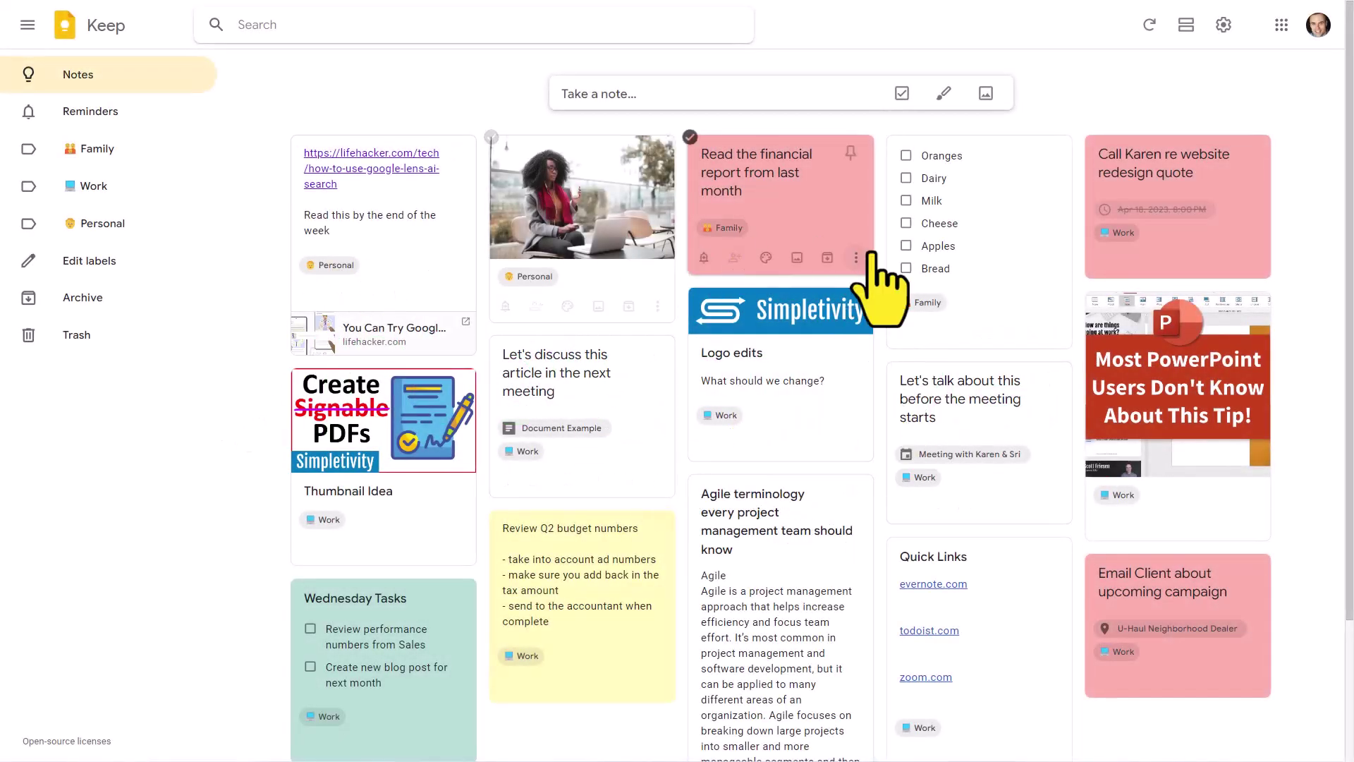
scroll(783, 361, "down", 3)
scroll(788, 375, "up", 1)
scroll(789, 376, "up", 2)
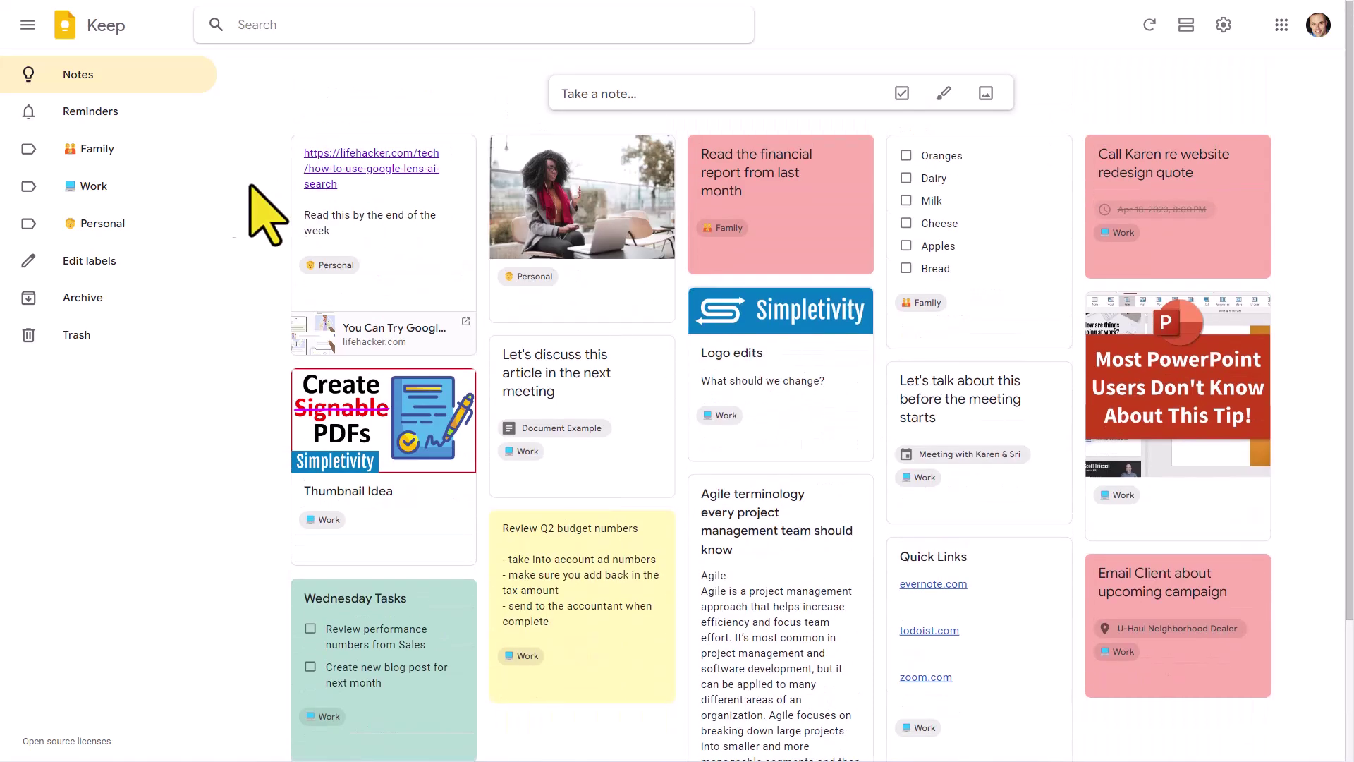
- Browse the Family, Work and Personal label views, then return to all notes
left_click(128, 154)
left_click(123, 188)
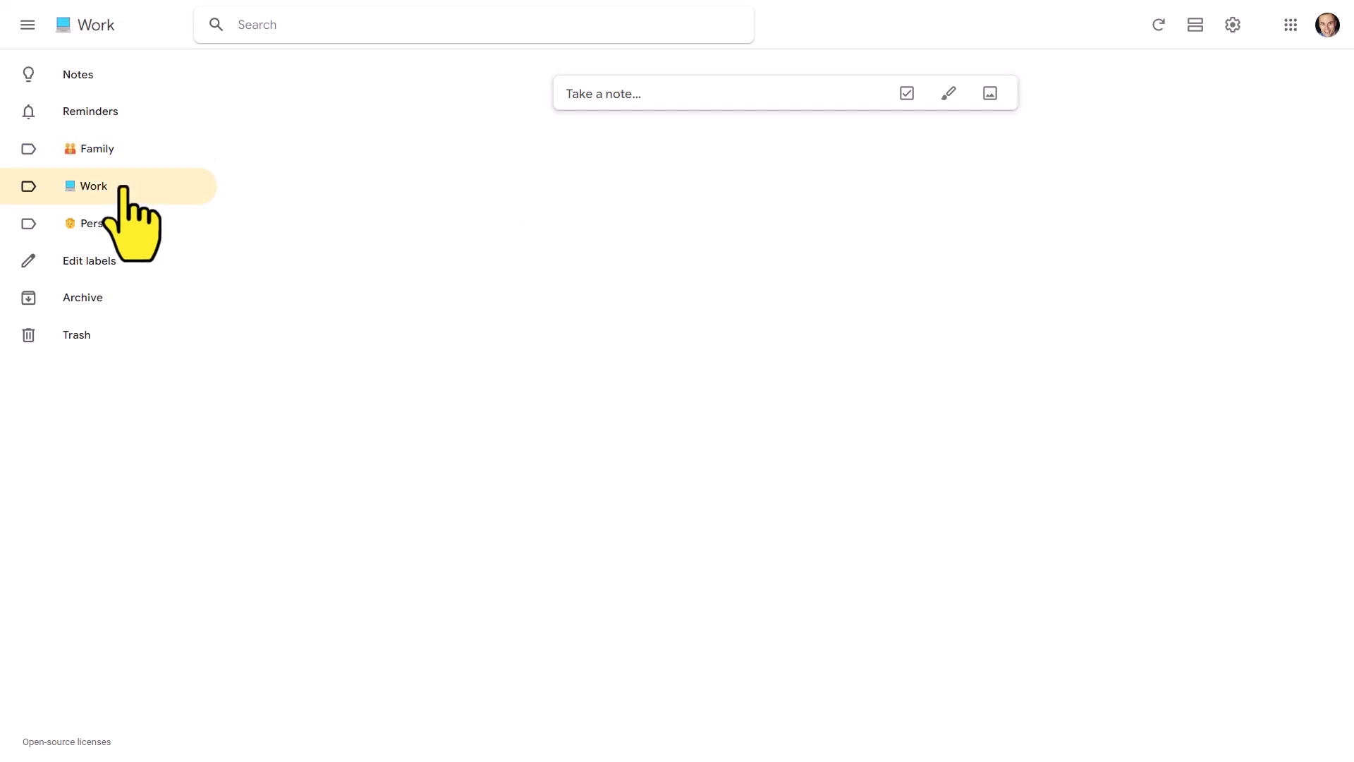
left_click(110, 223)
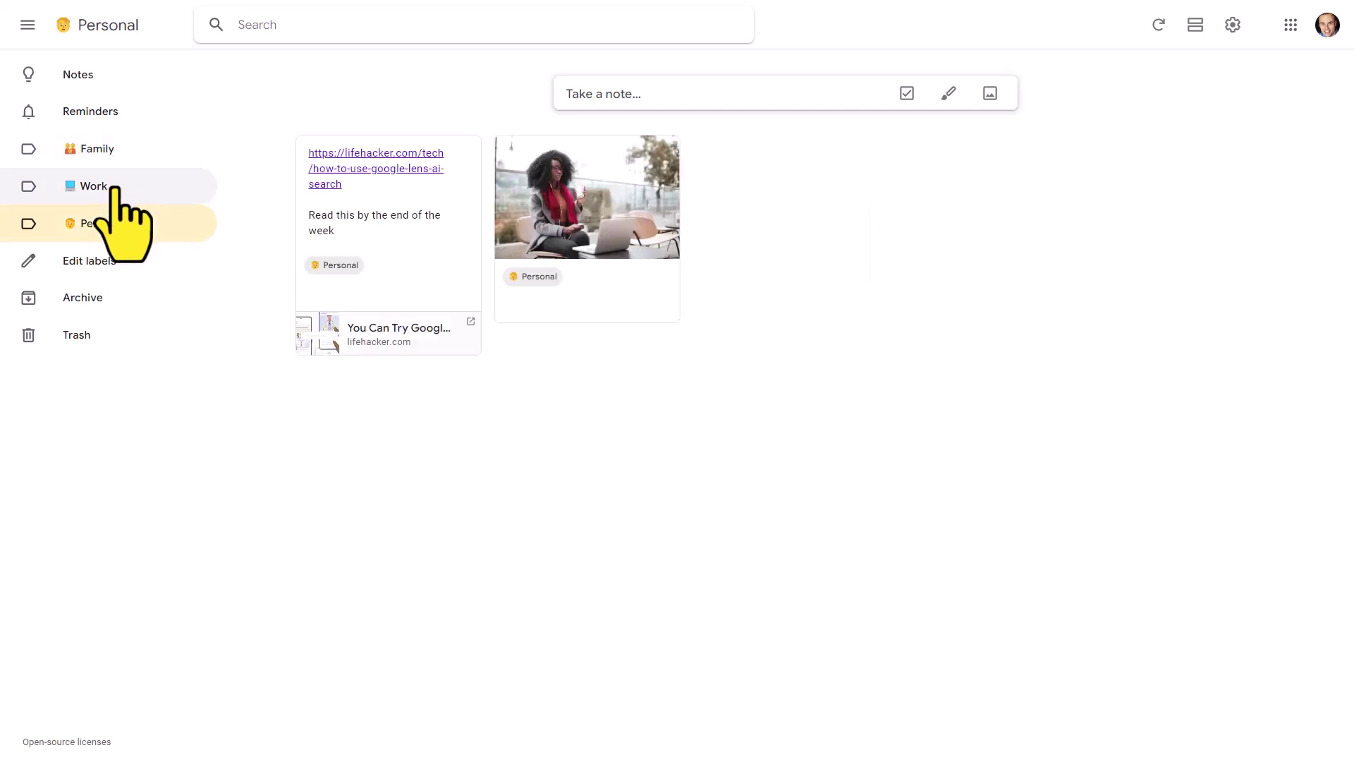
left_click(117, 188)
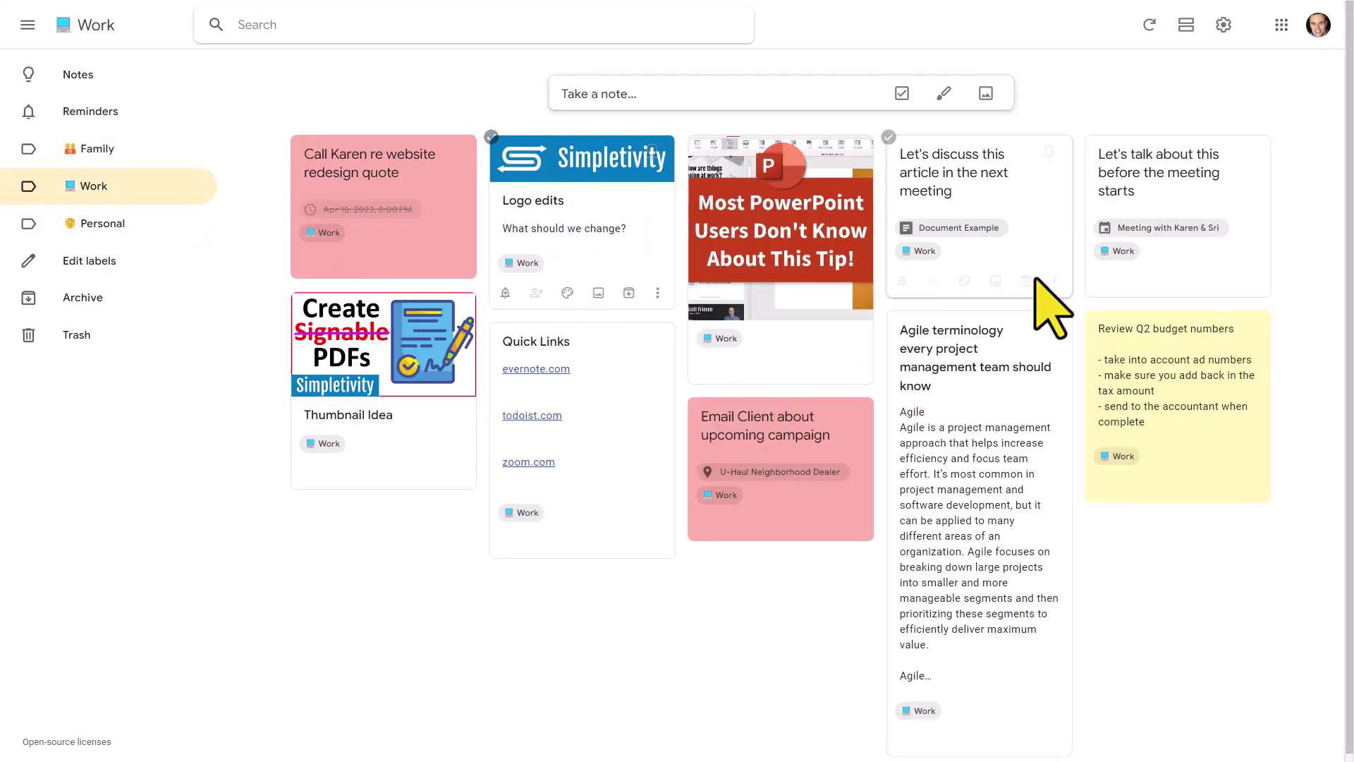
left_click(92, 77)
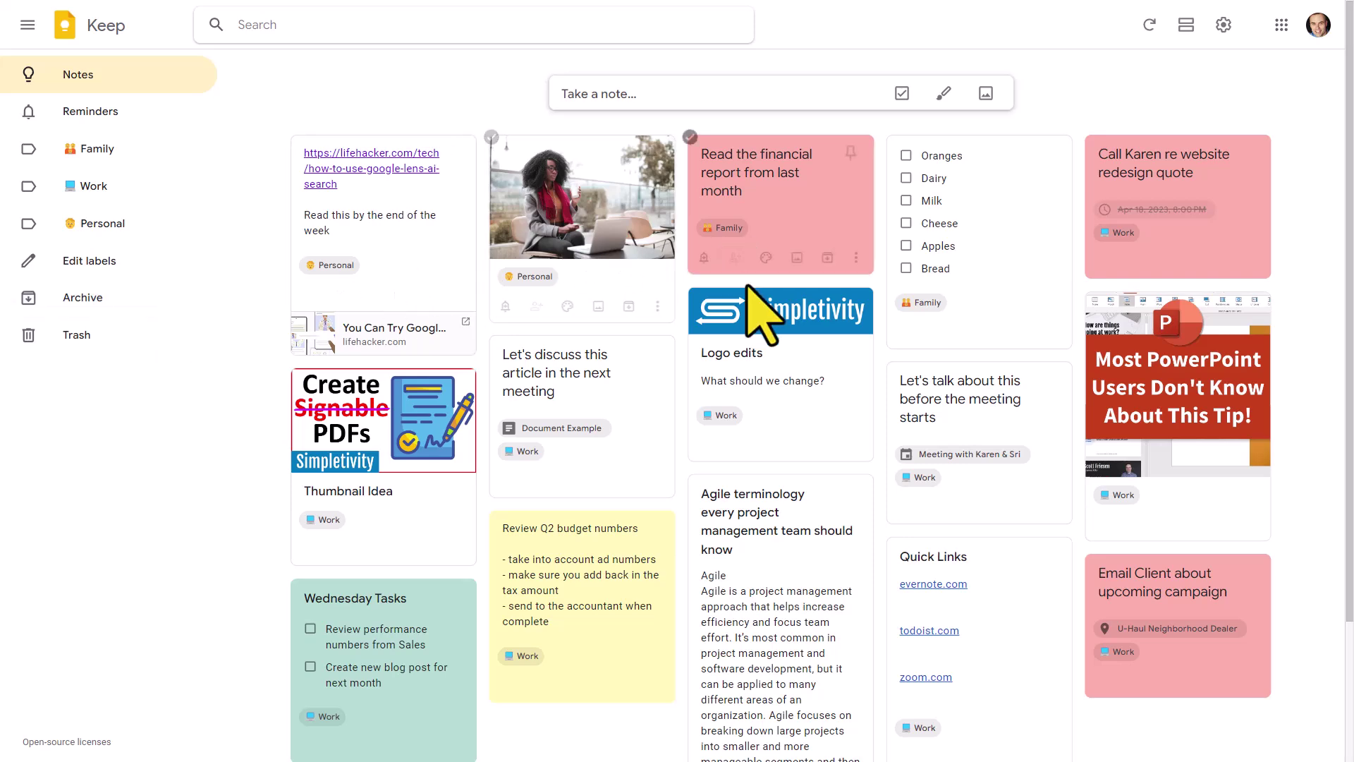
scroll(726, 445, "down", 2)
scroll(1015, 524, "up", 2)
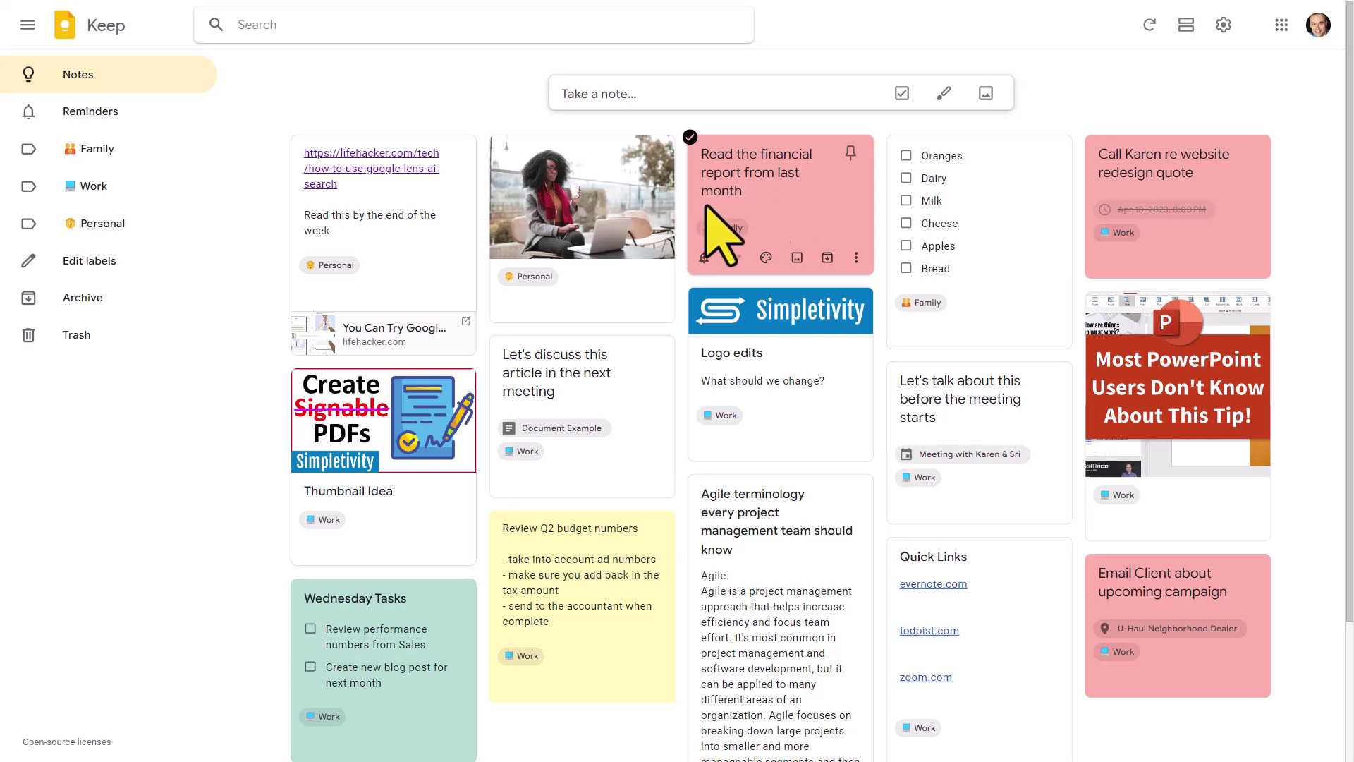
- Archive the financial report note and confirm it still appears under Family
left_click(105, 150)
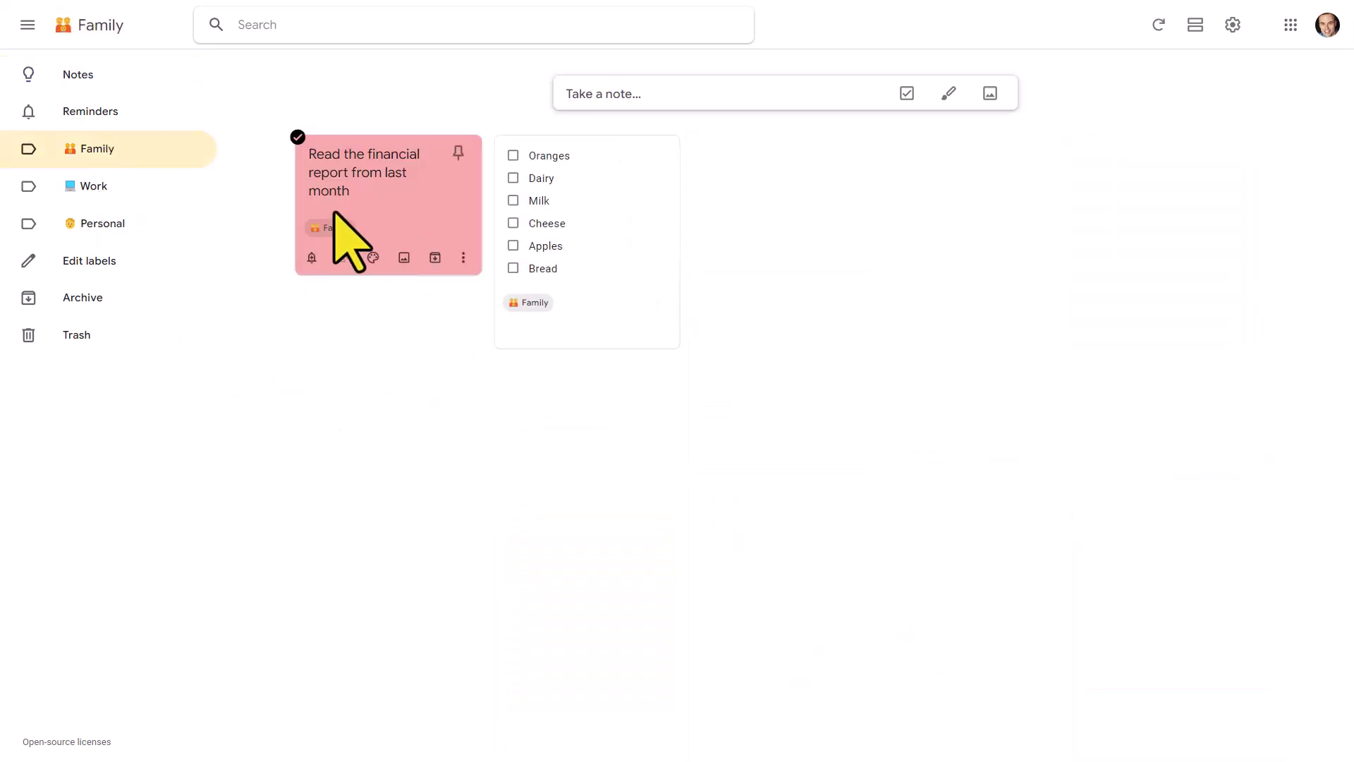
left_click(81, 77)
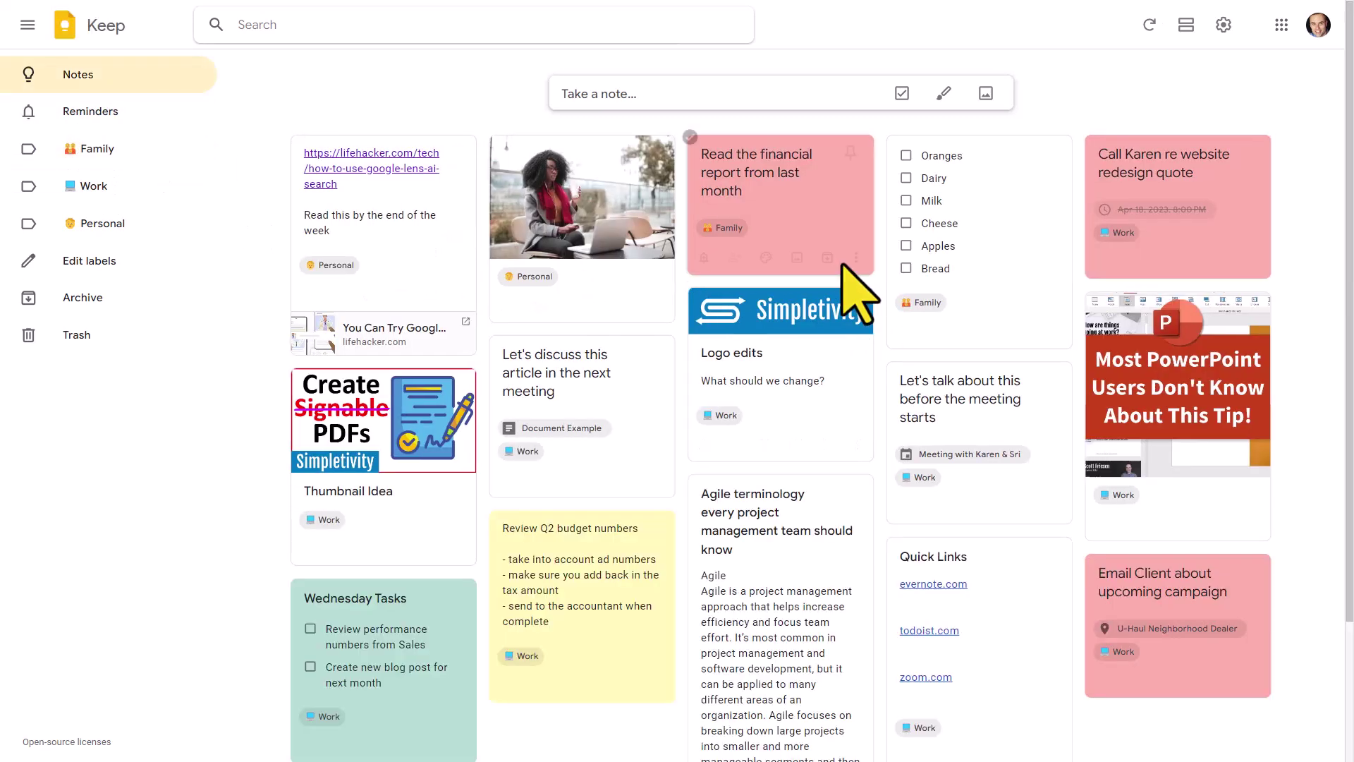
left_click(828, 259)
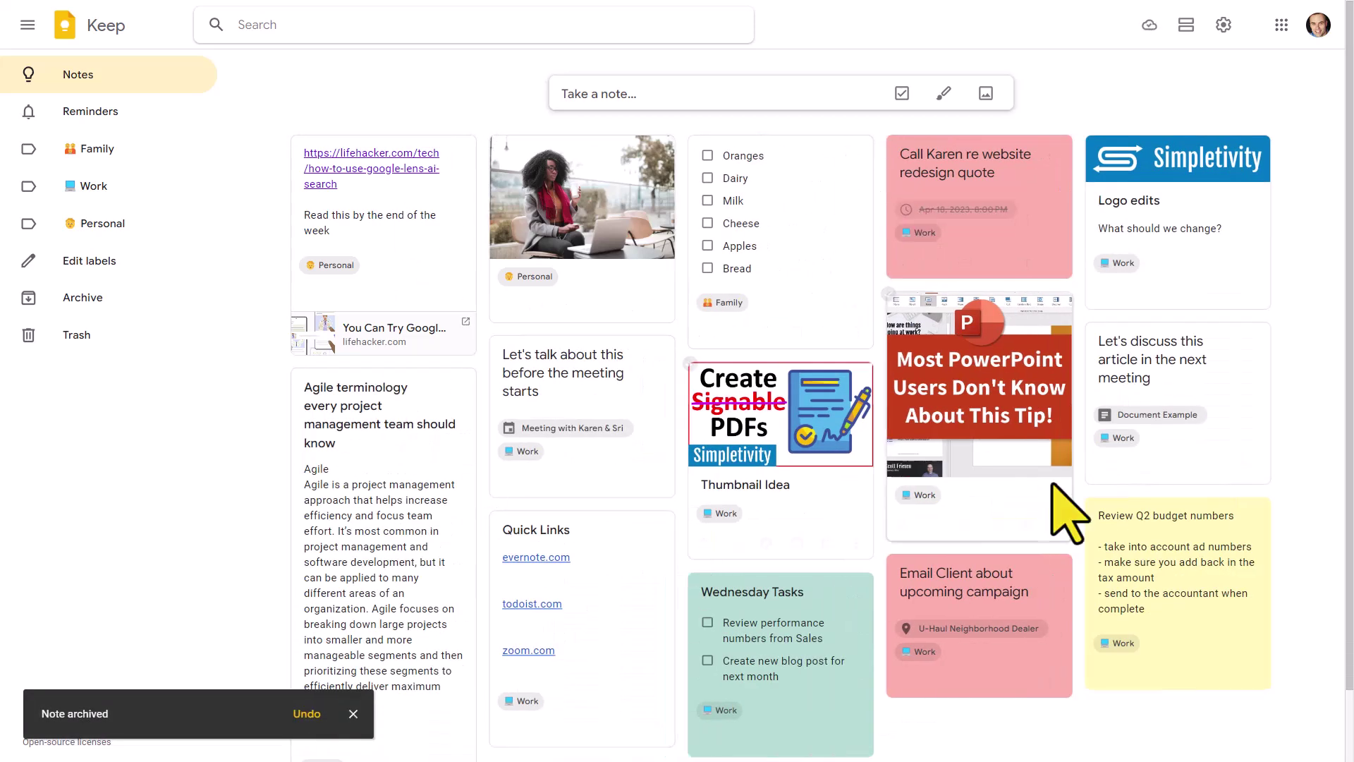
left_click(96, 149)
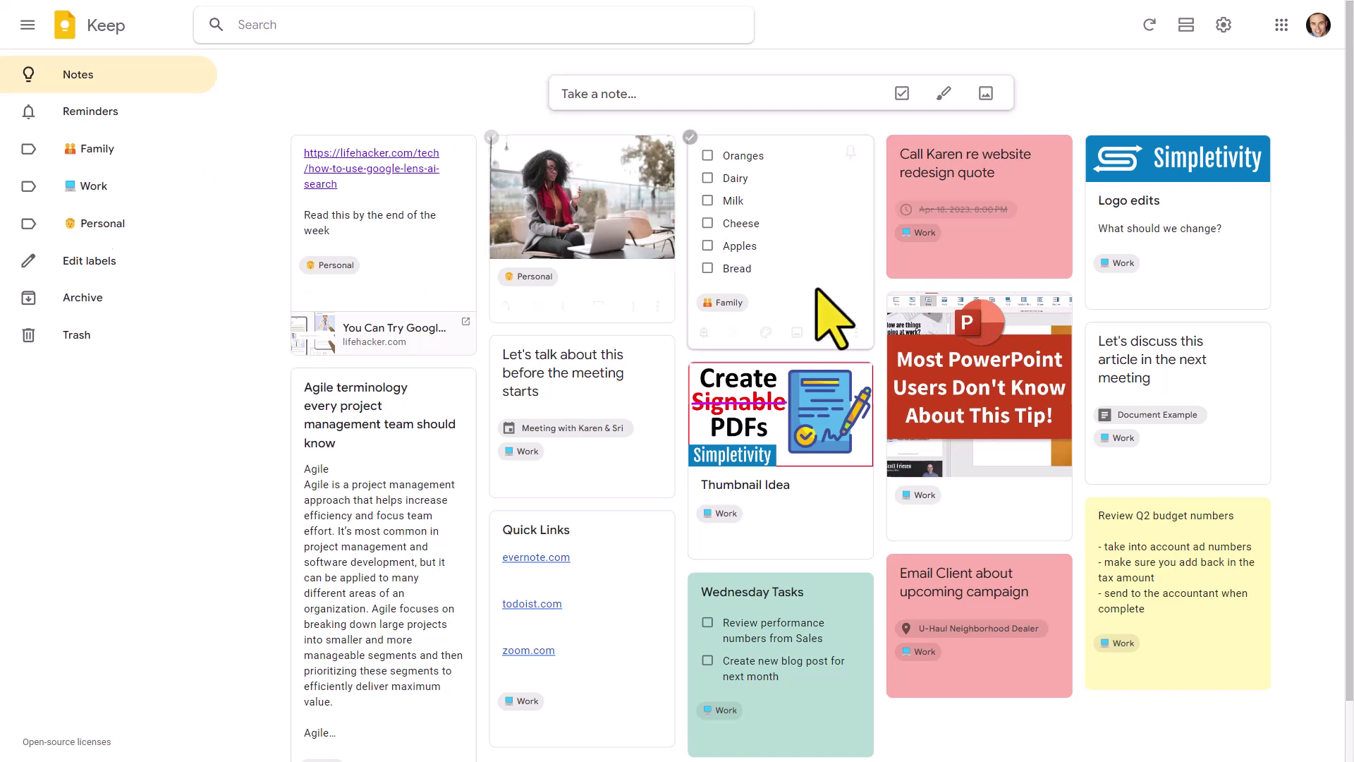
mouse_move(383, 243)
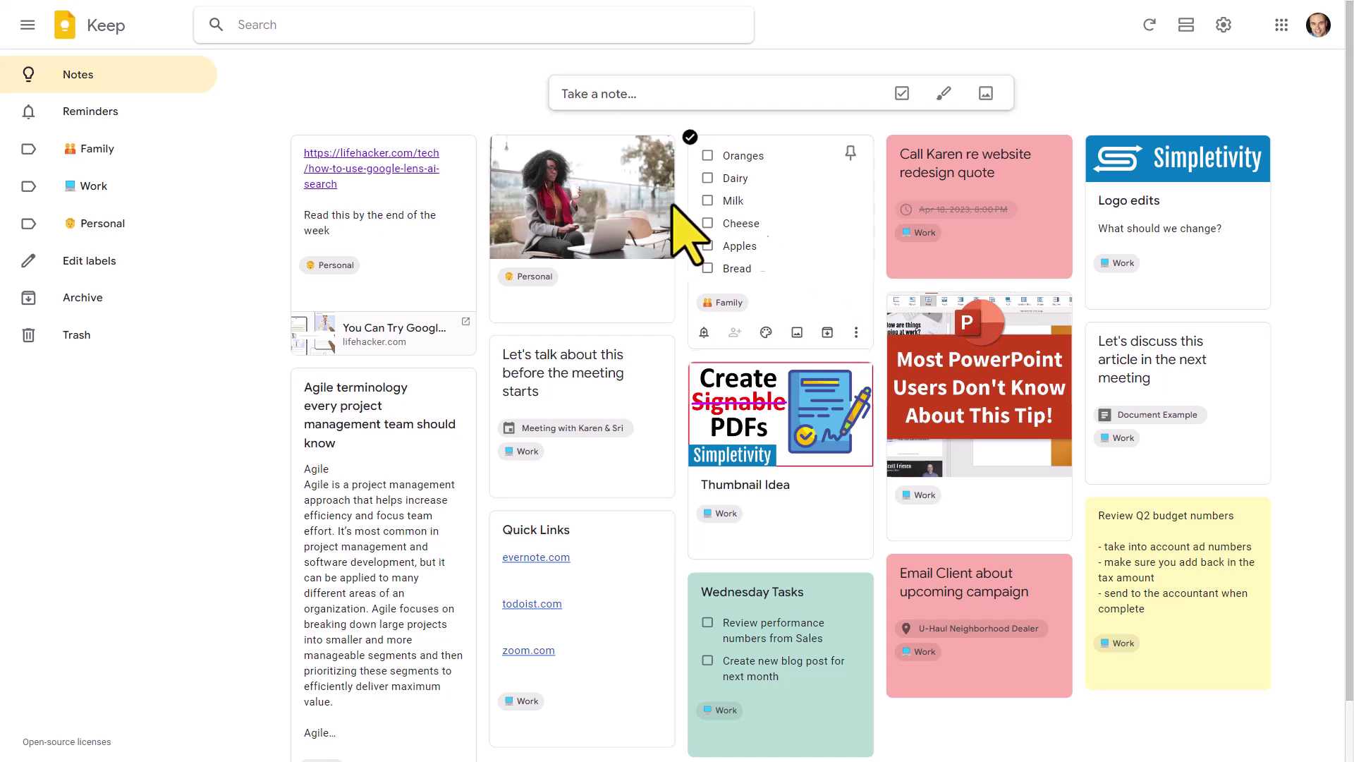
- Select all 14 notes with Ctrl+A and archive them together
left_click(293, 137)
left_click(492, 138)
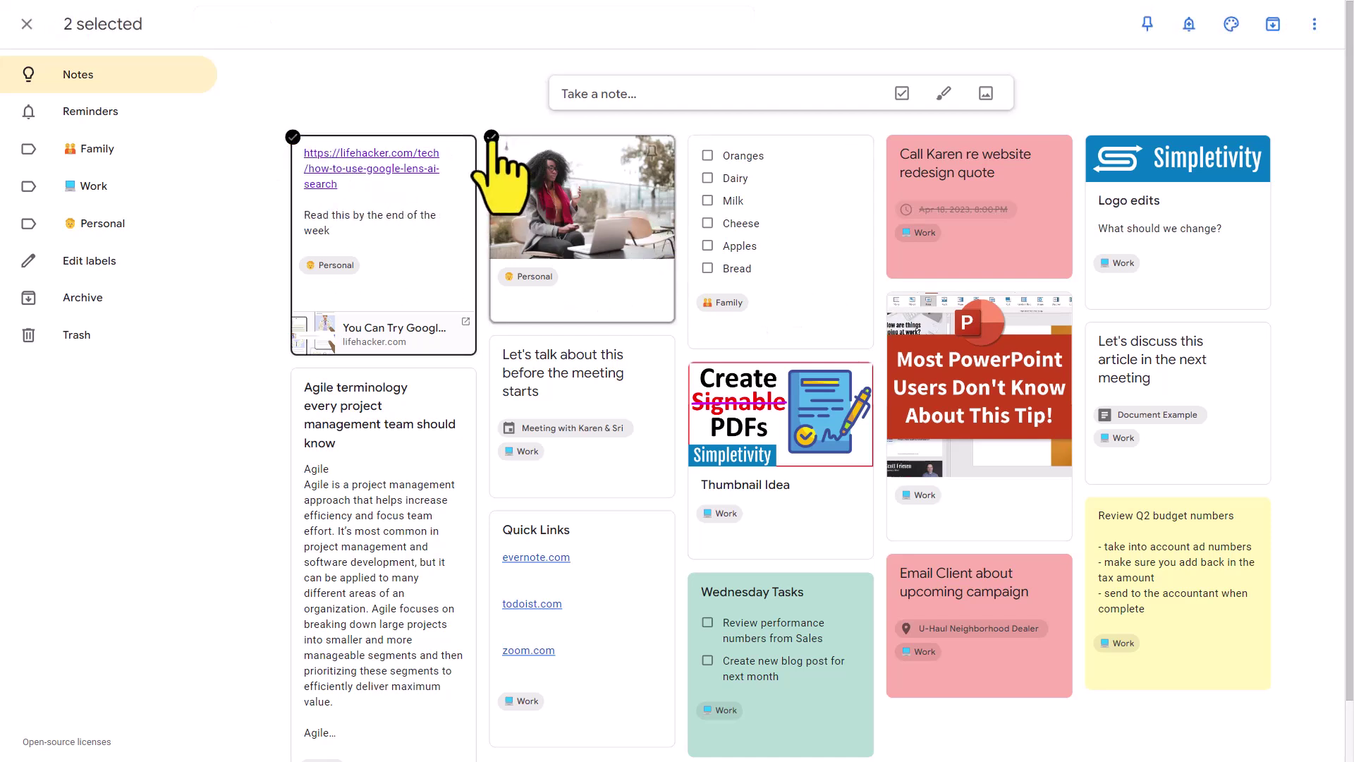
left_click(294, 137)
left_click(491, 138)
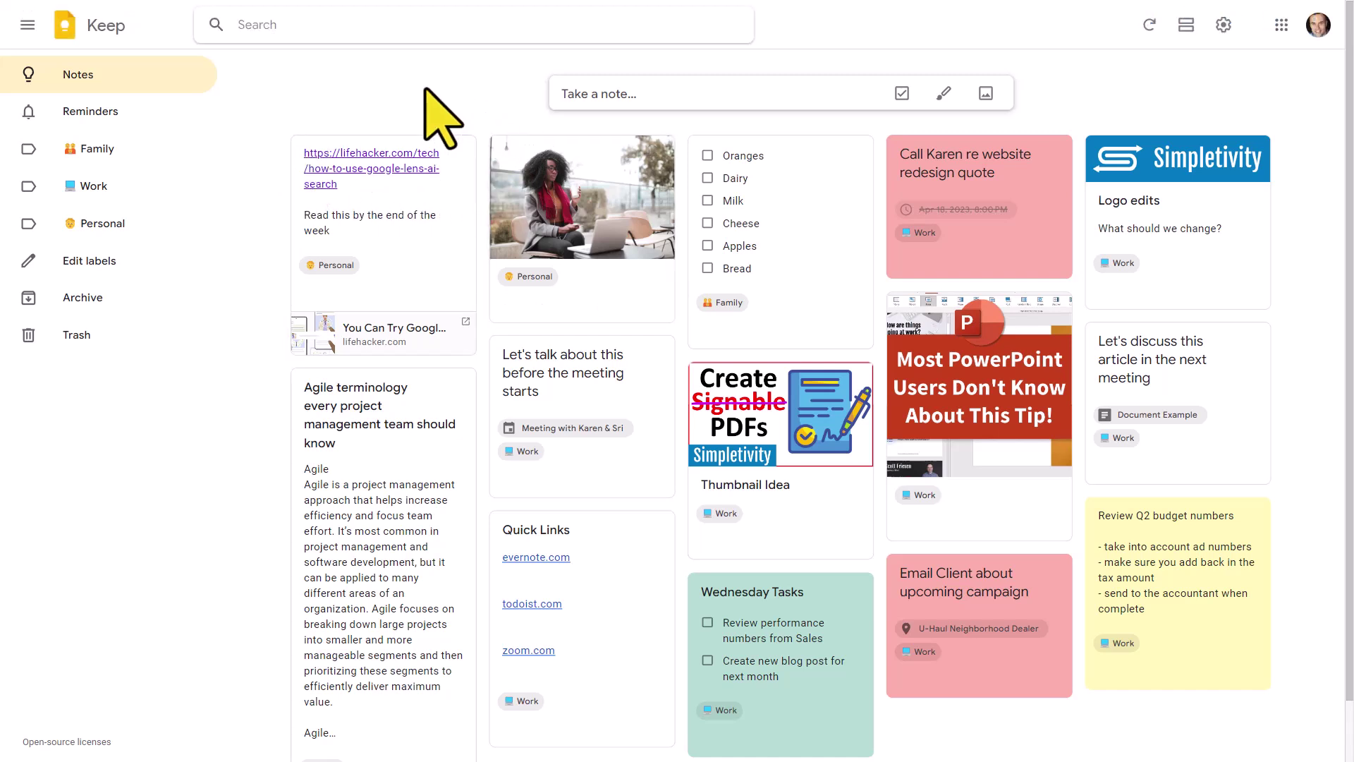
key("ctrl+a")
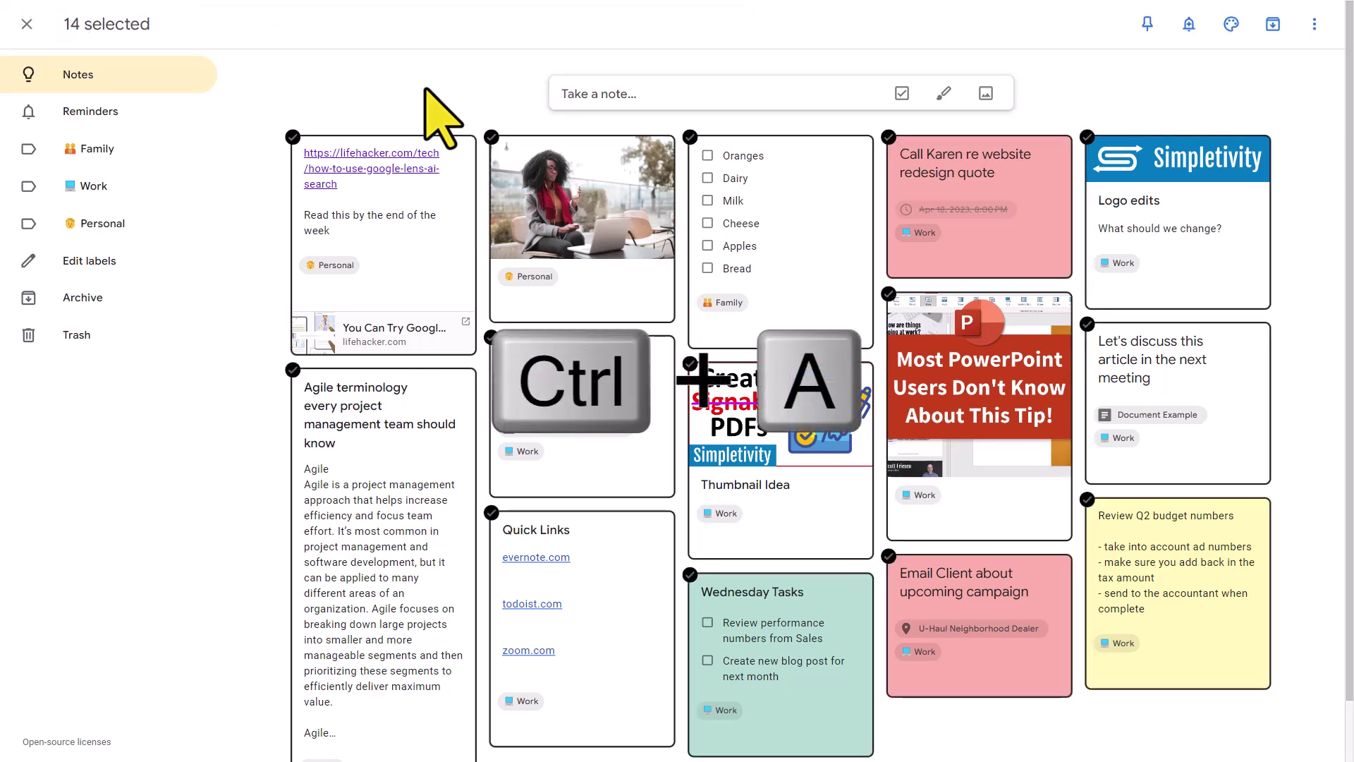
scroll(874, 387, "down", 1)
scroll(863, 389, "up", 1)
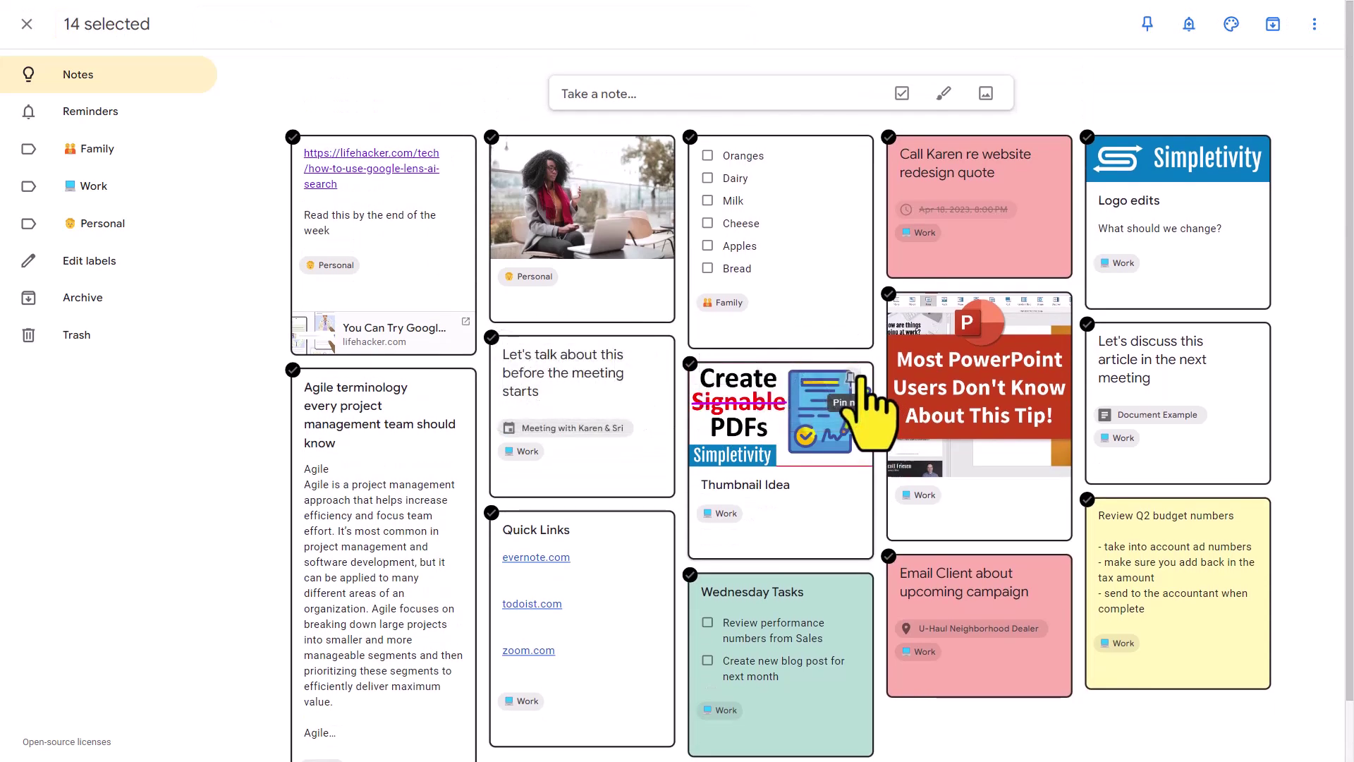
left_click(1273, 26)
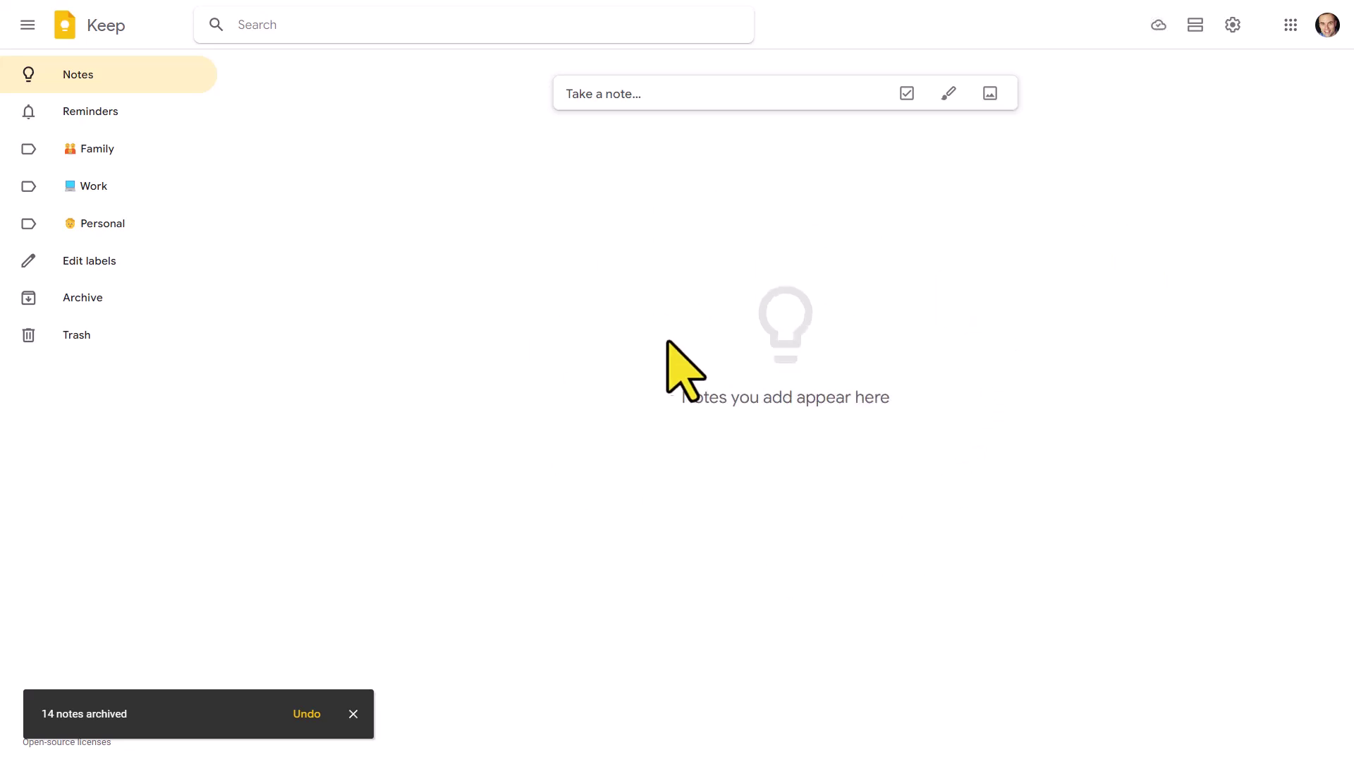
- Look through the archived Work and Personal label notes, ending on Work
left_click(122, 191)
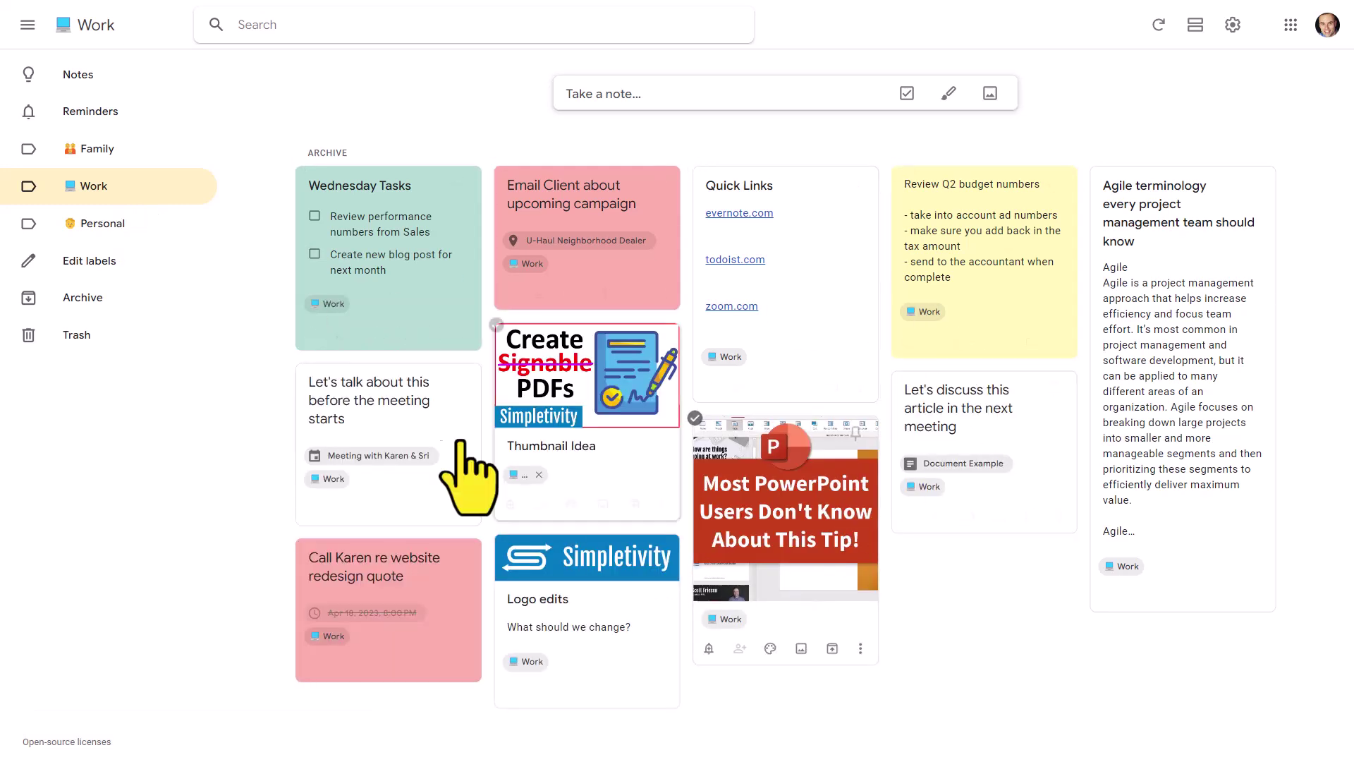
left_click(93, 228)
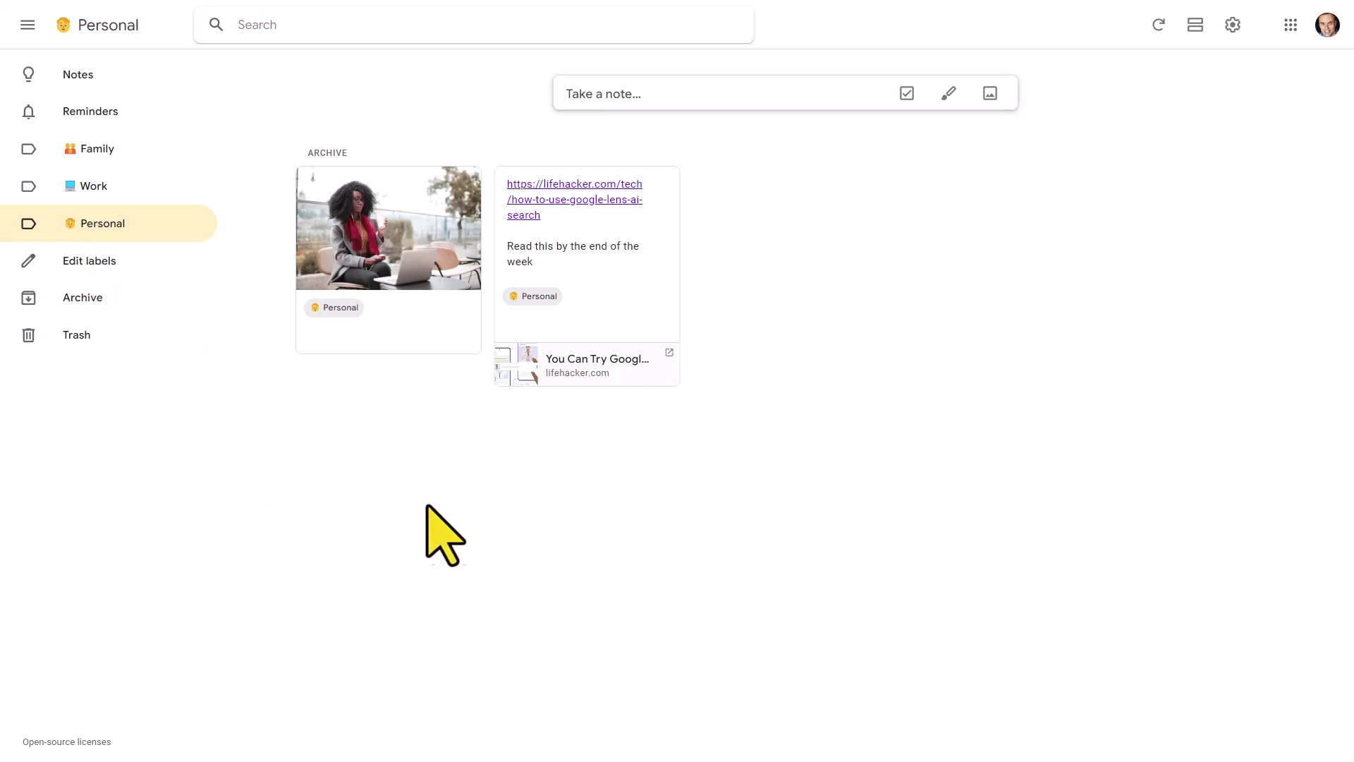
left_click(97, 191)
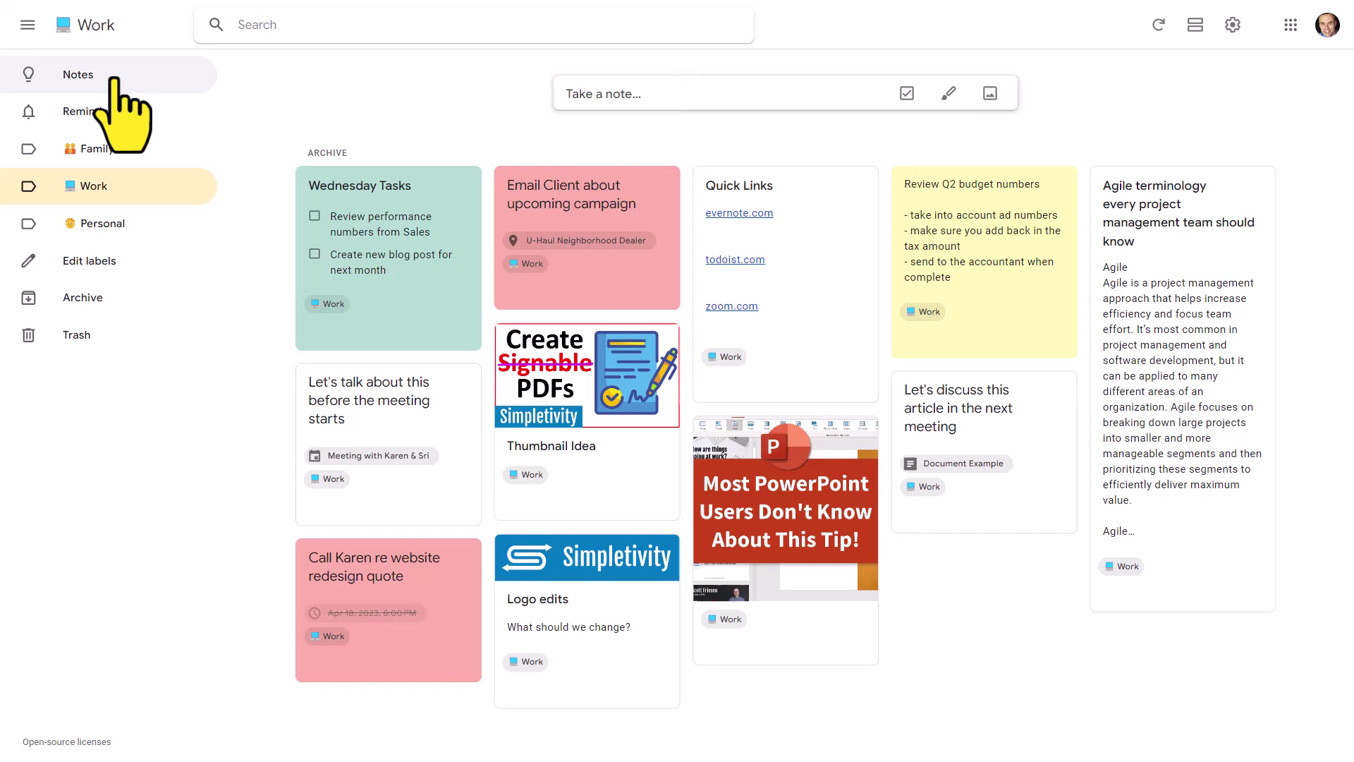
mouse_move(388, 254)
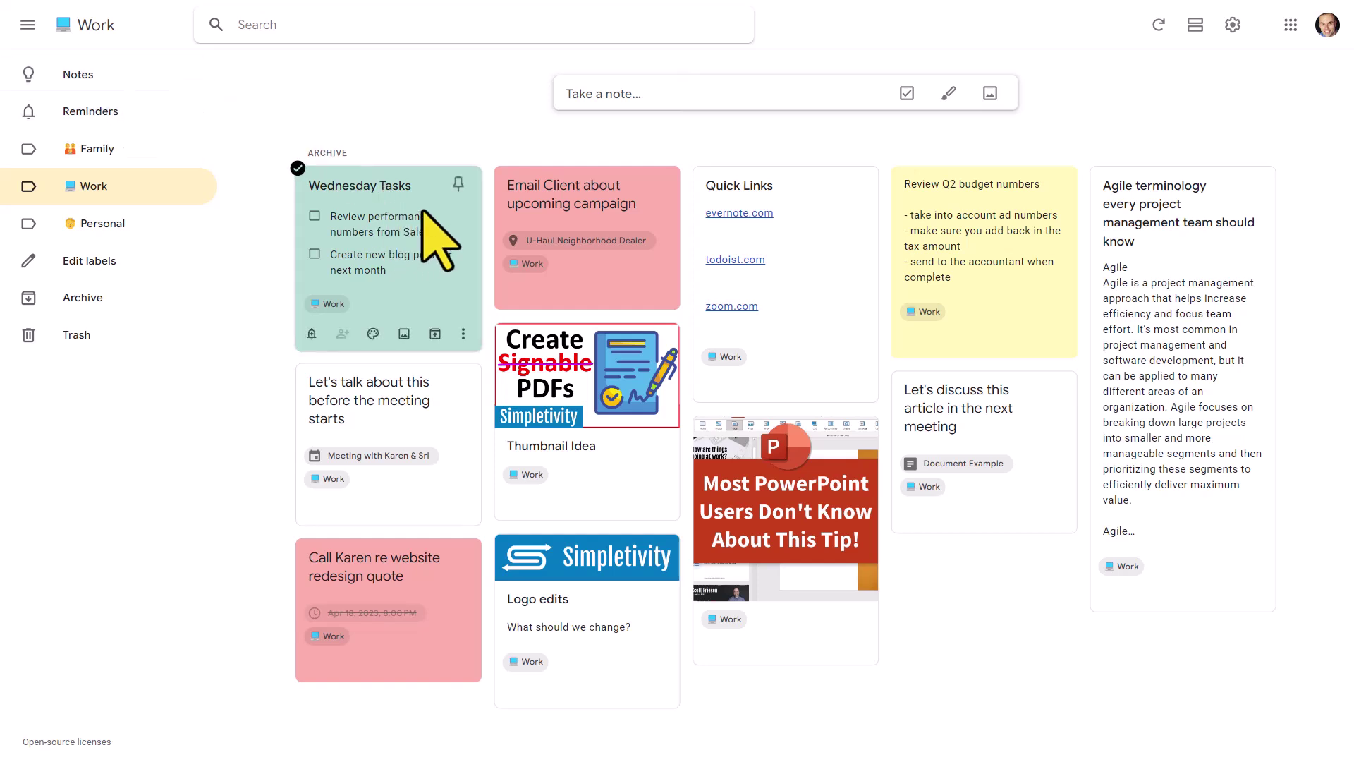
- Unarchive the Wednesday Tasks note and go back to the Notes home screen
left_click(435, 335)
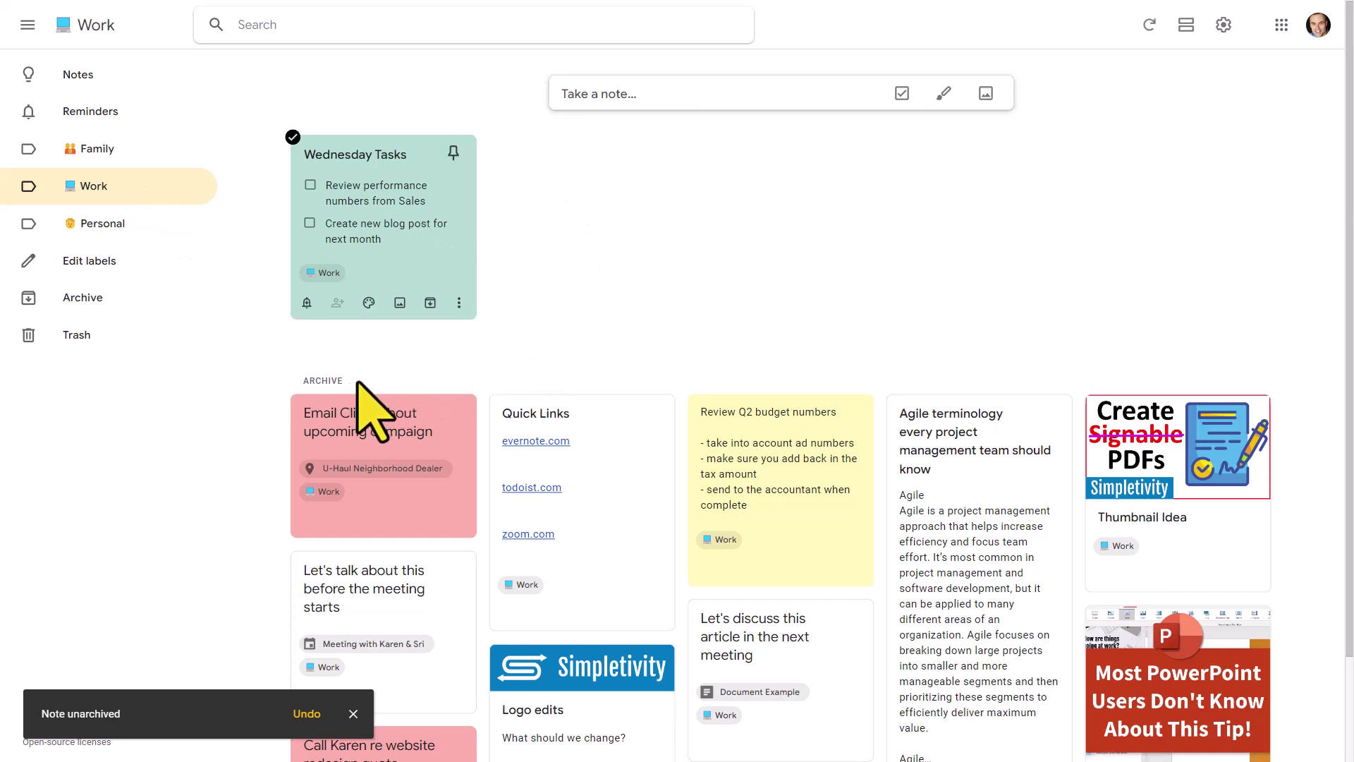
scroll(402, 424, "down", 1)
scroll(741, 482, "up", 1)
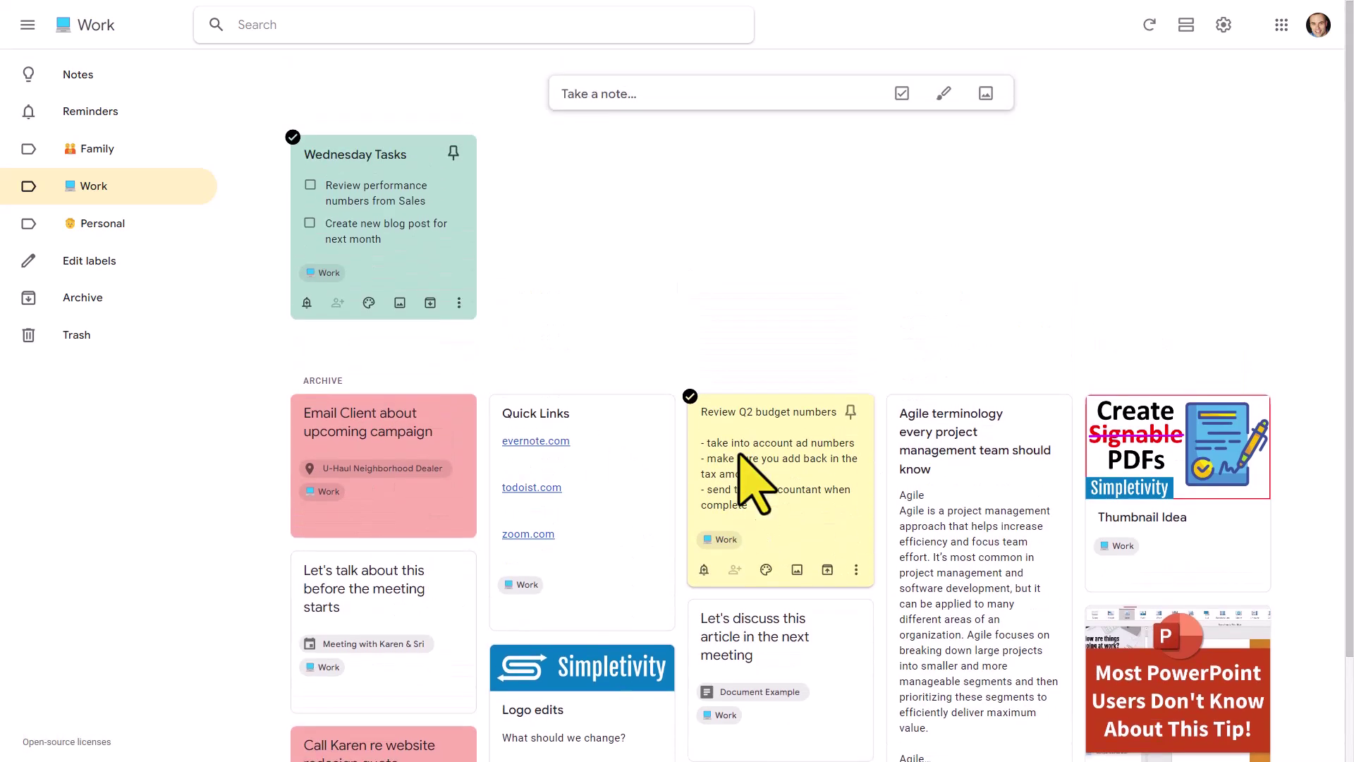
left_click(75, 76)
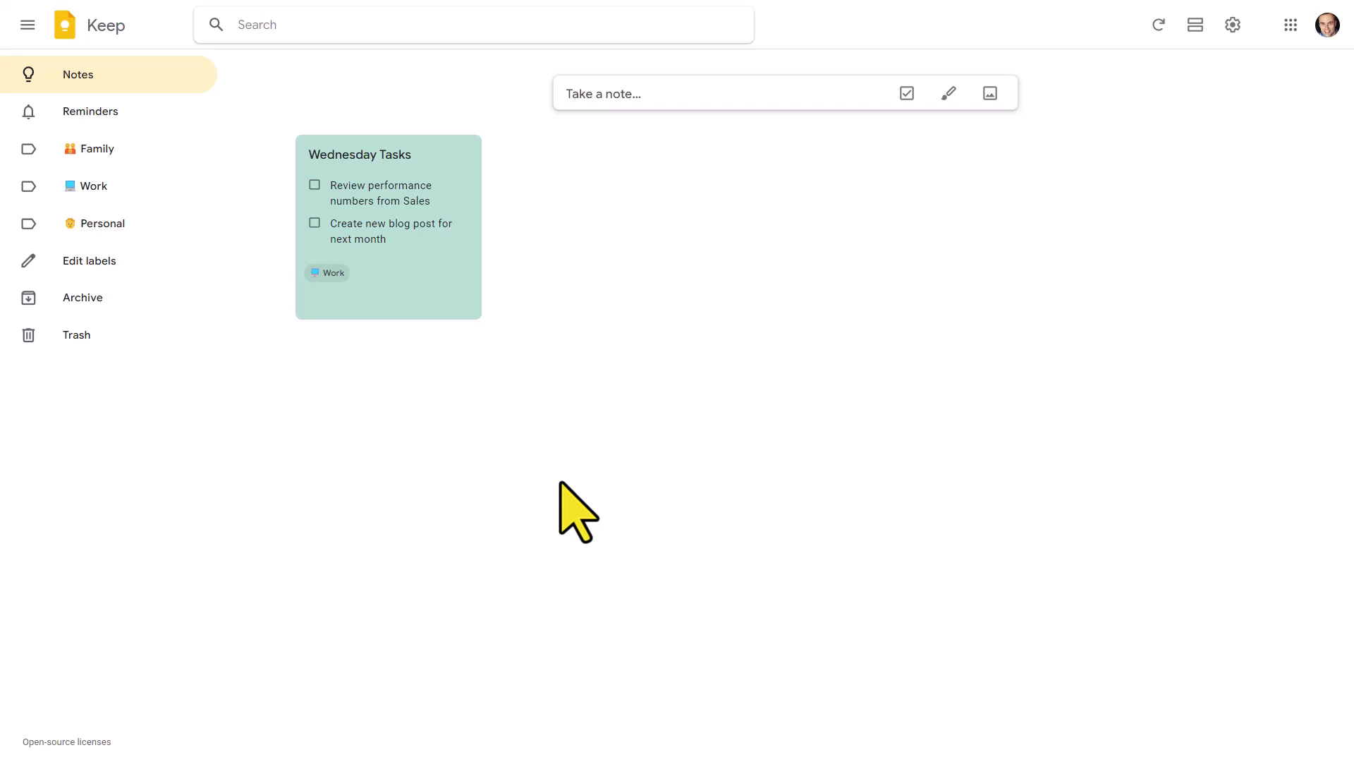
- Unarchive the financial report note from the Family label, then view the Work label's notes
left_click(85, 158)
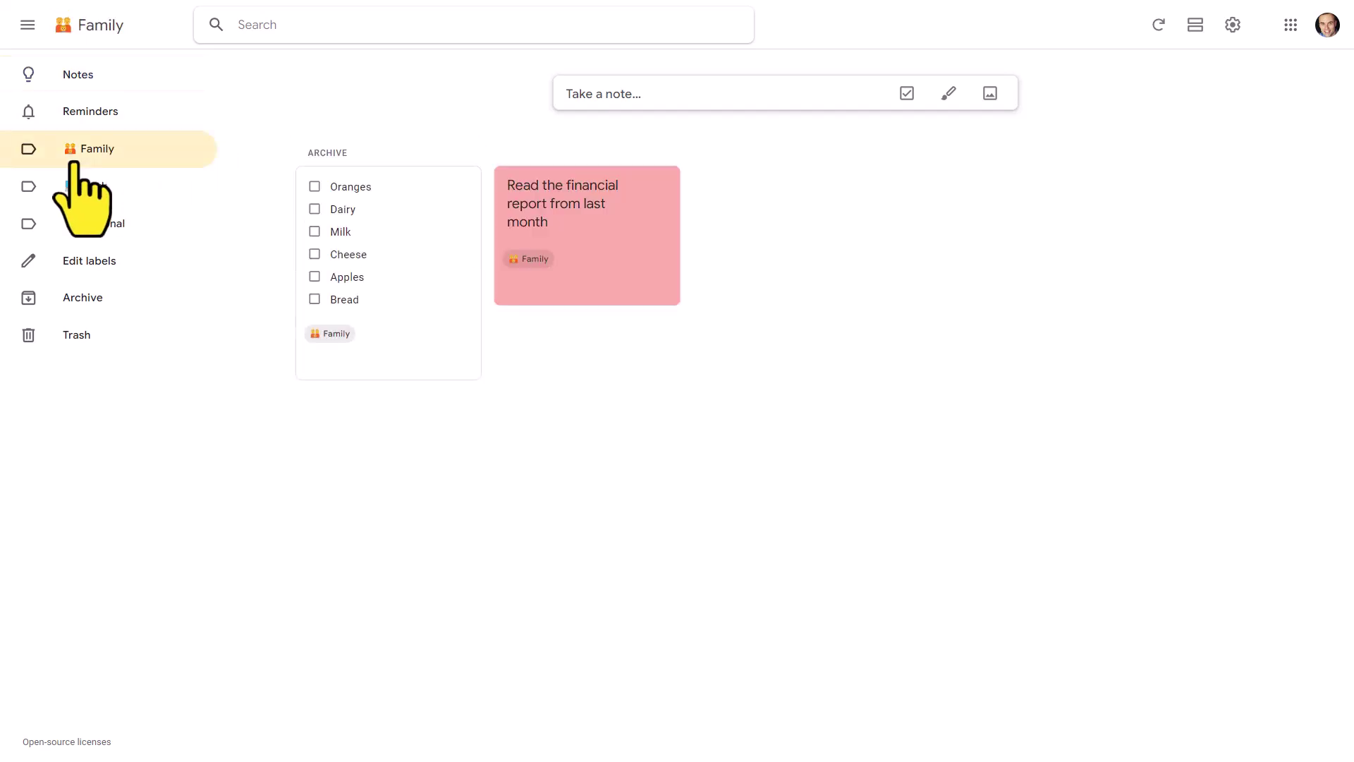
mouse_move(587, 234)
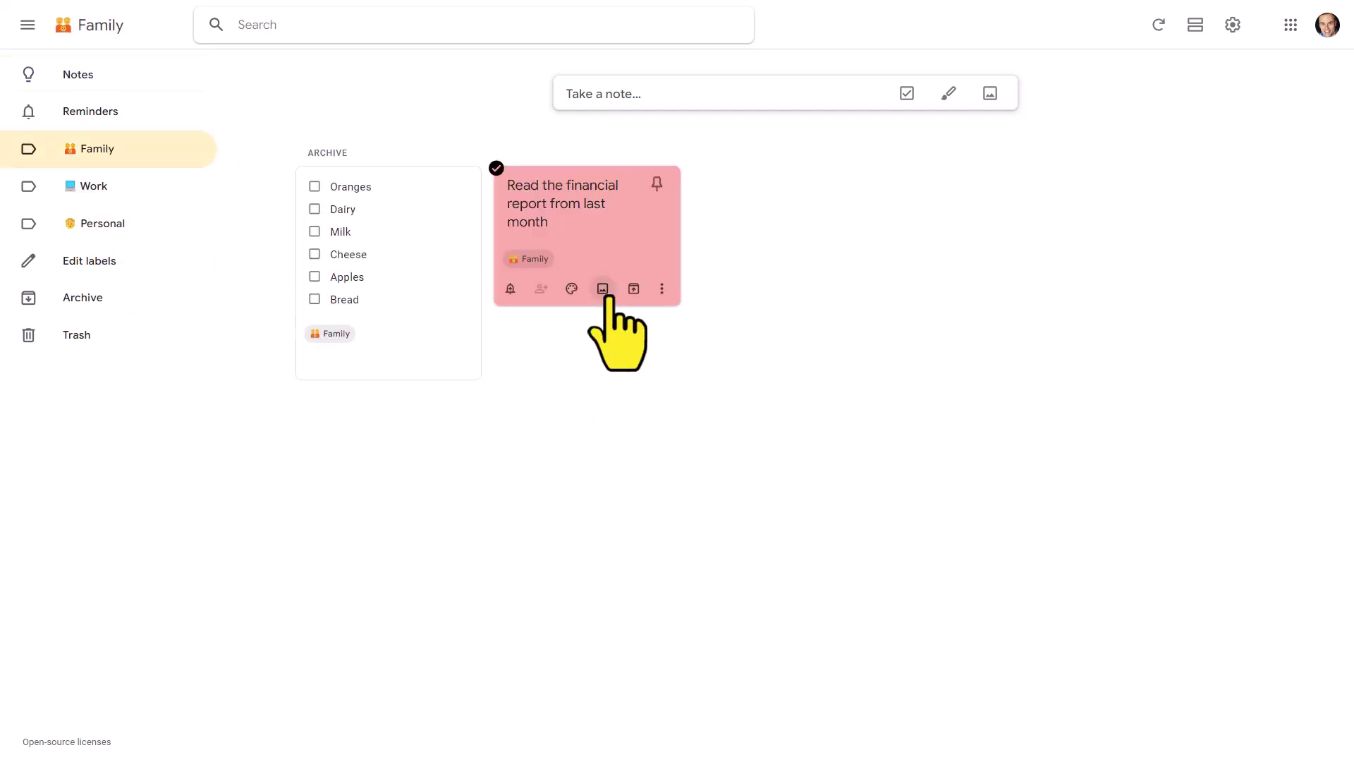
left_click(635, 289)
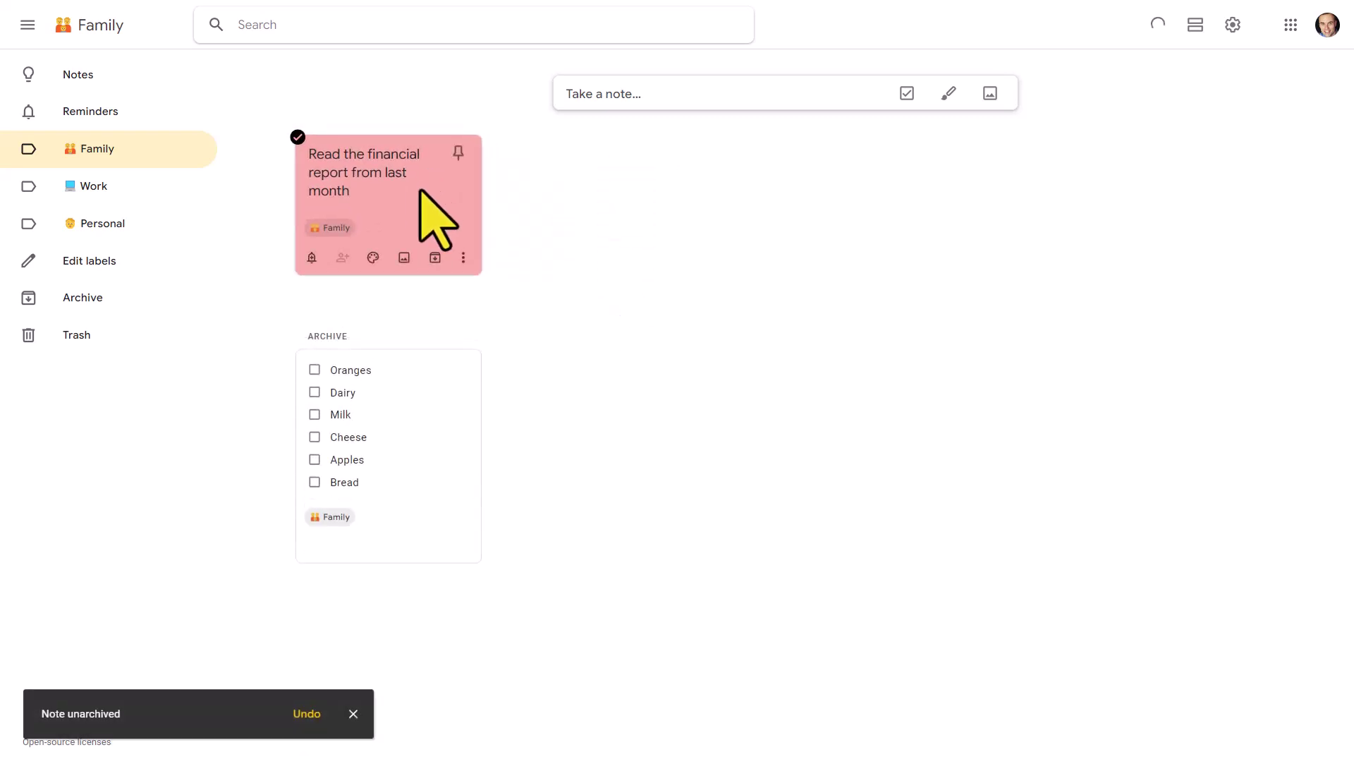
left_click(74, 77)
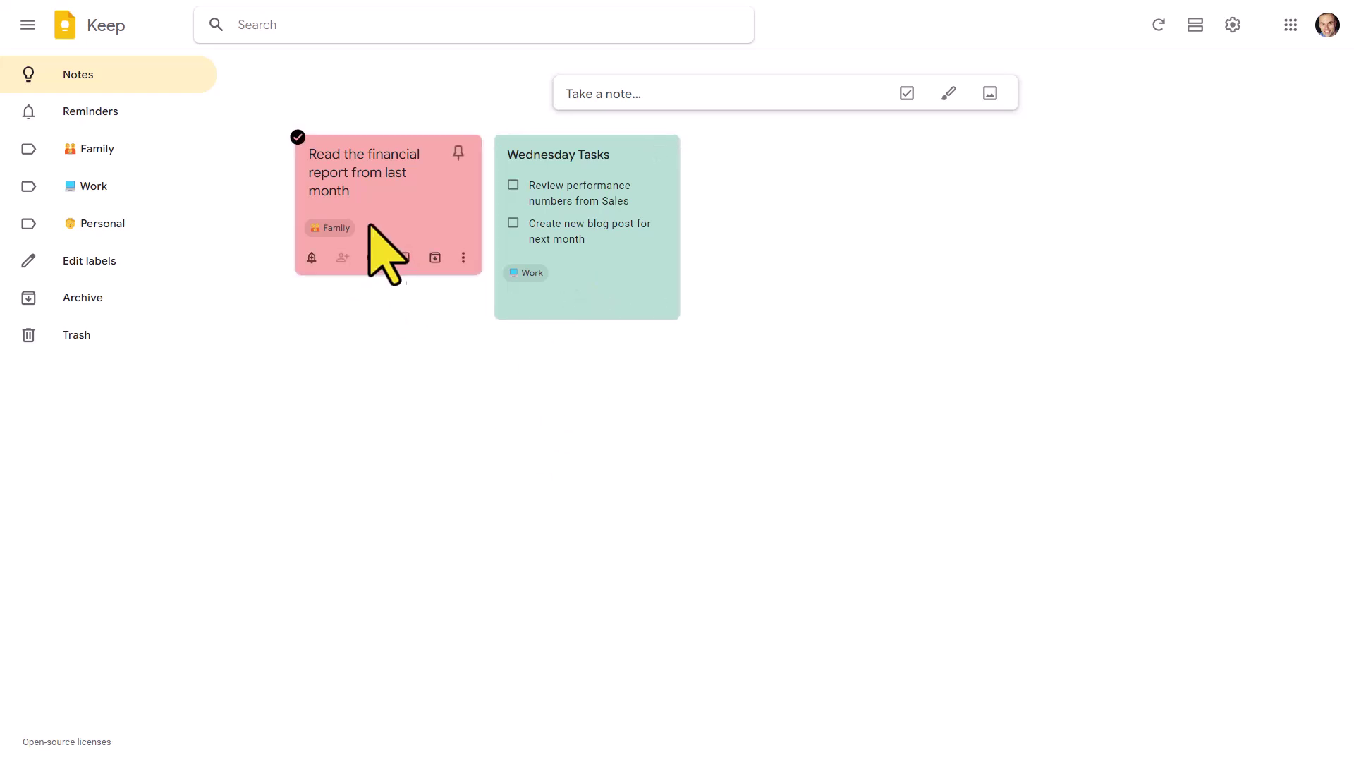
left_click(116, 193)
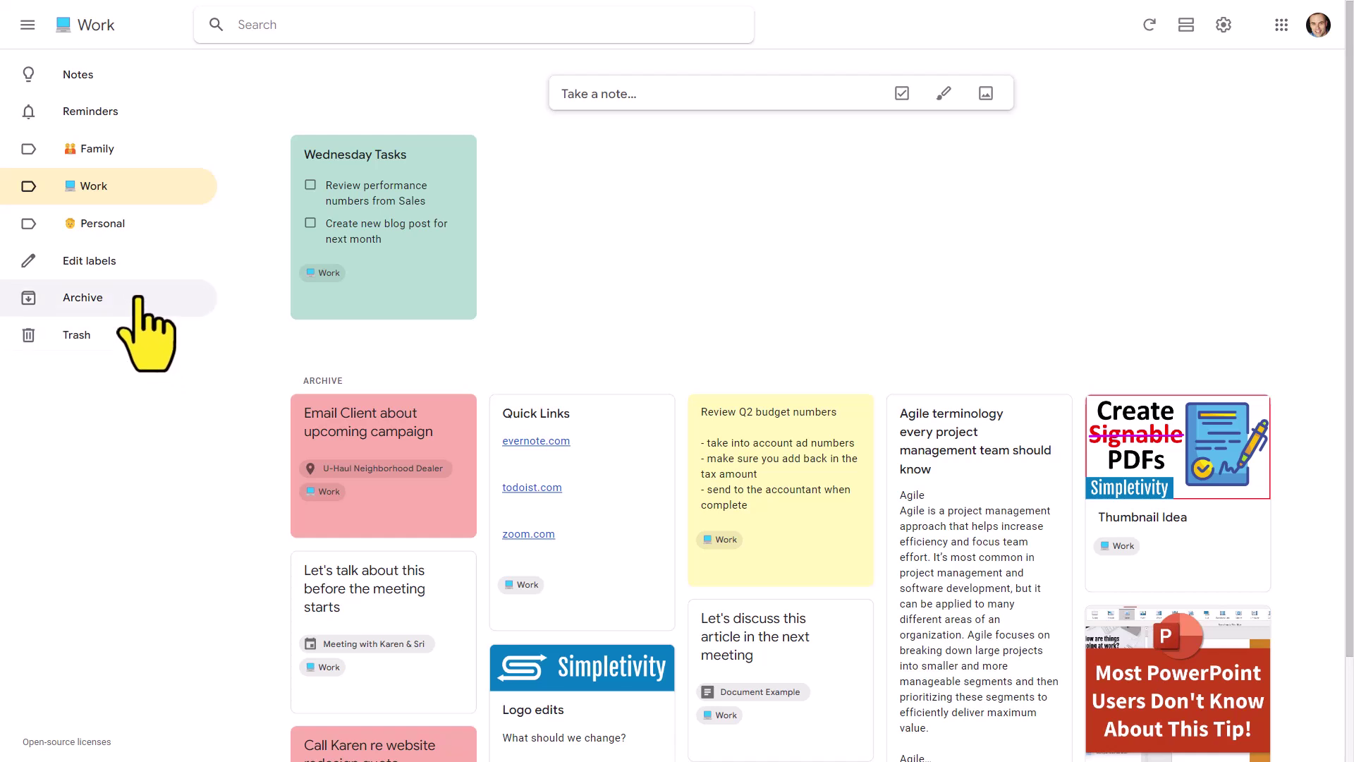
- Review the Archive and Trash sections, ending back in Archive
left_click(87, 296)
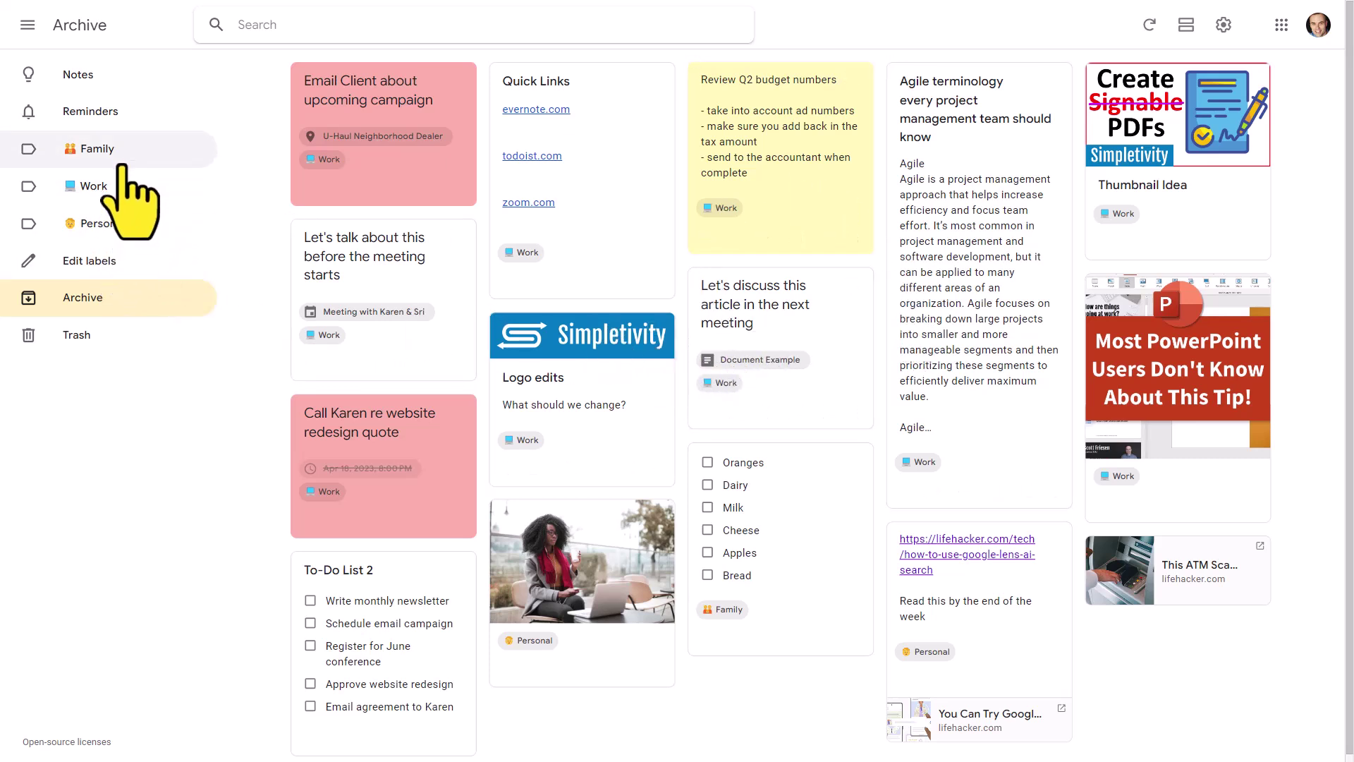
left_click(91, 337)
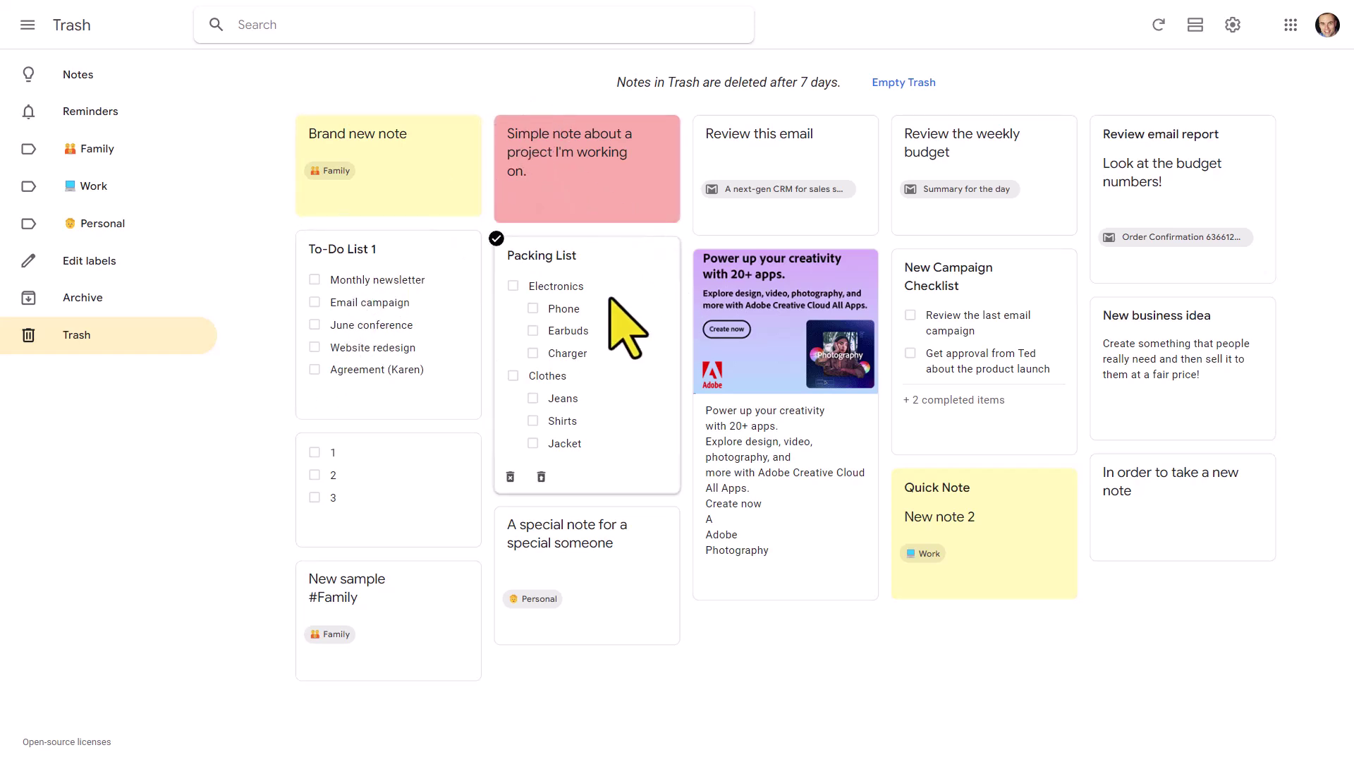
left_click(110, 302)
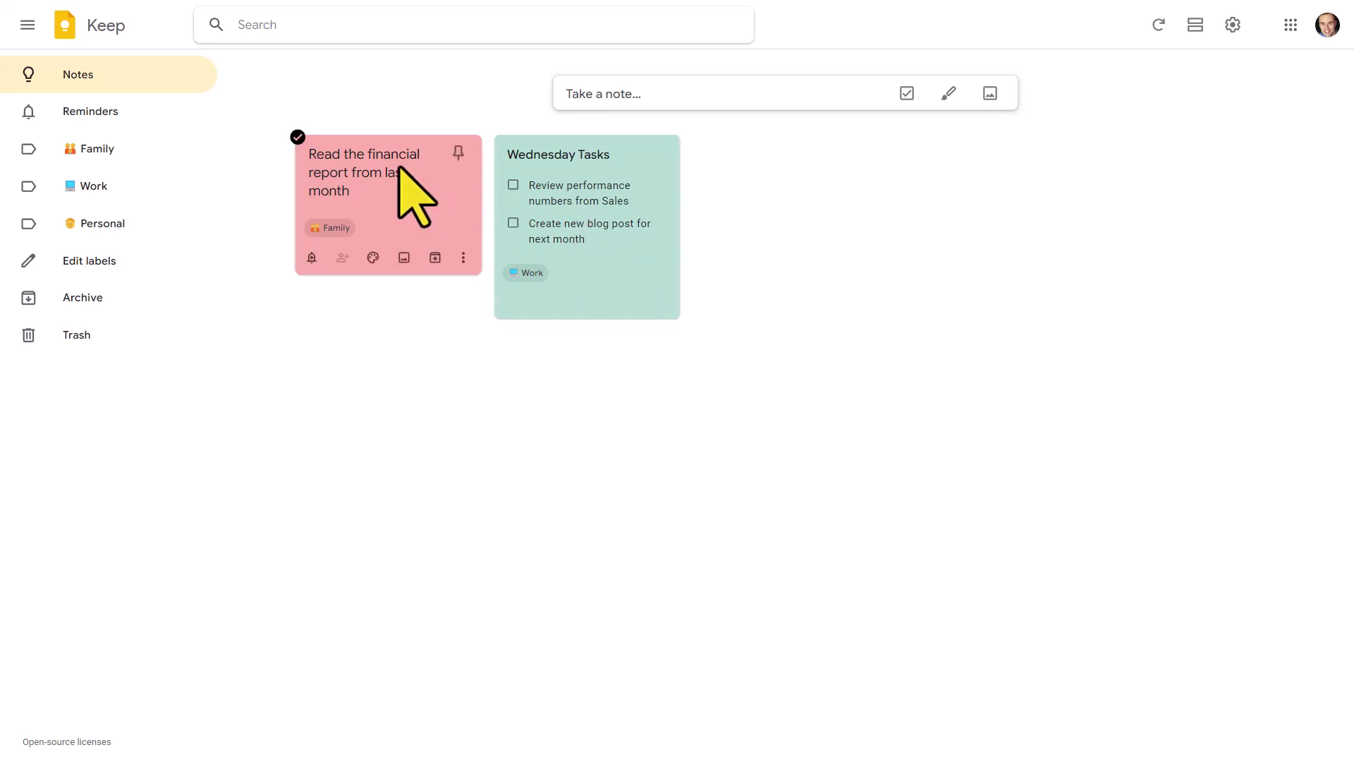
- Search the notes with the Images filter, then clear that filter
left_click(314, 26)
type("e")
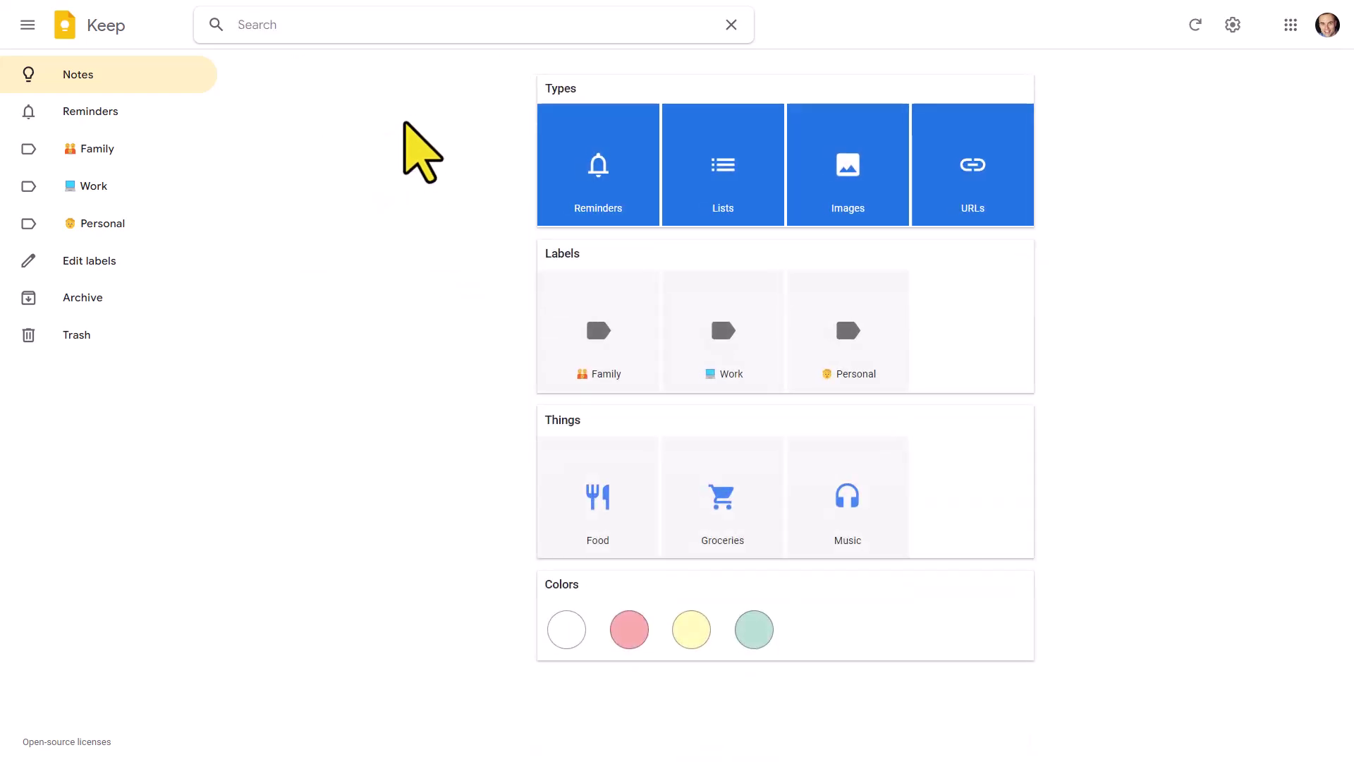
left_click(839, 167)
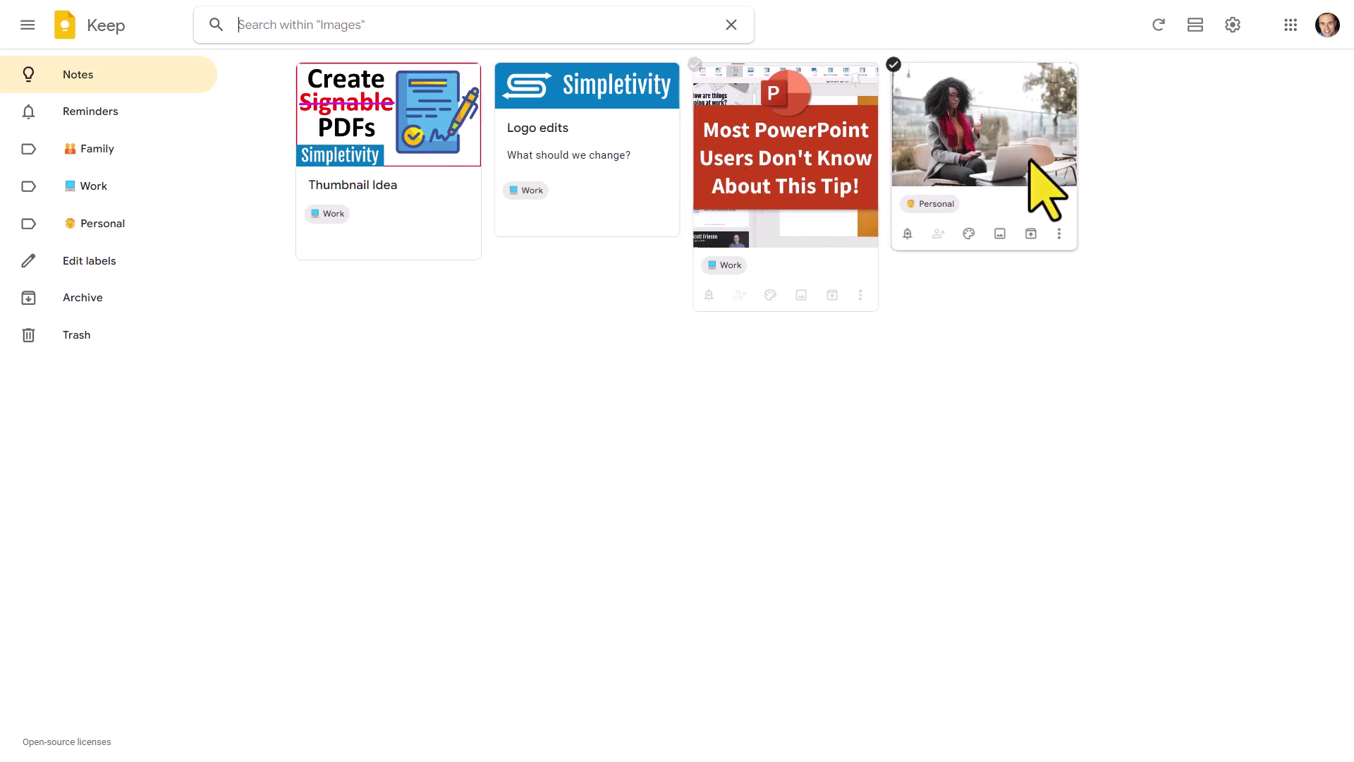
left_click(731, 23)
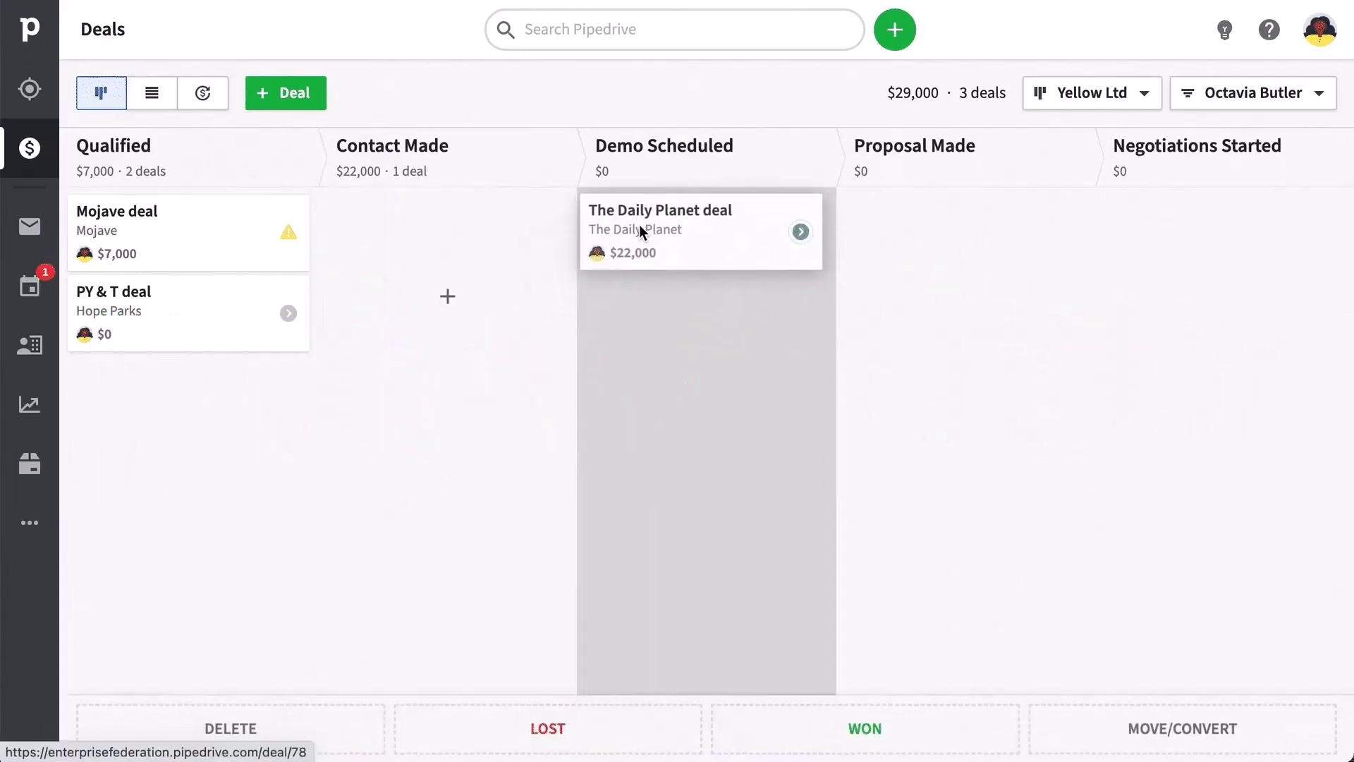
- Move The Daily Planet deal card into the Demo Scheduled column
left_click_drag(448, 266, 642, 230)
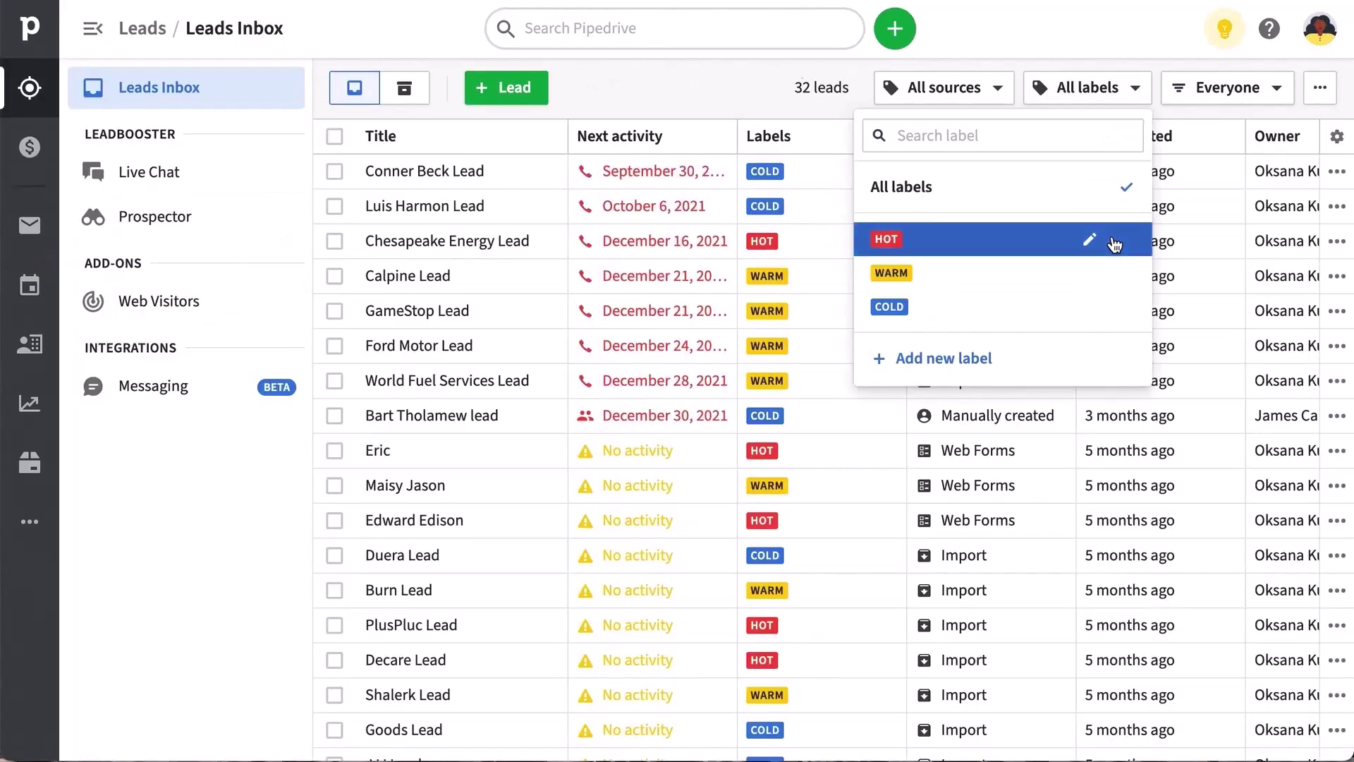